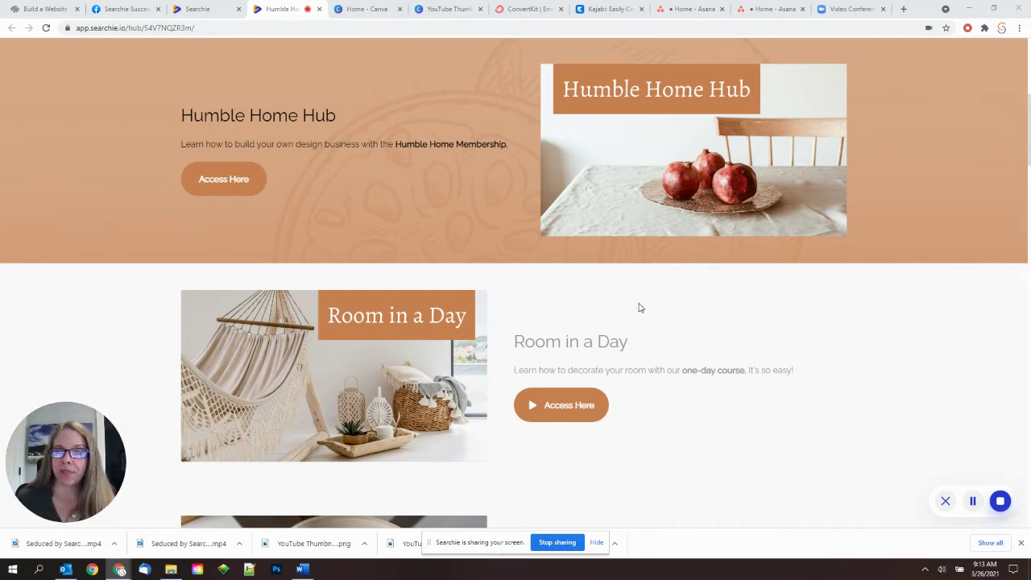
Open the Room in a Day course from the hub home page, view its lesson playlist, and go back to the home page
{"action": "scroll", "coordinate": [532, 329], "scroll_direction": "down", "scroll_amount": 1}
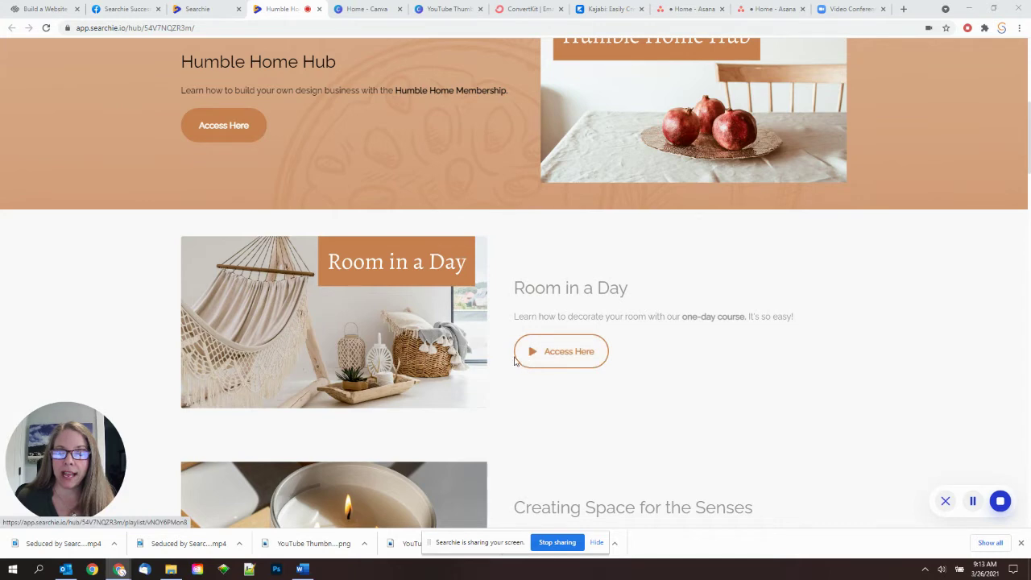
{"action": "left_click", "coordinate": [561, 354]}
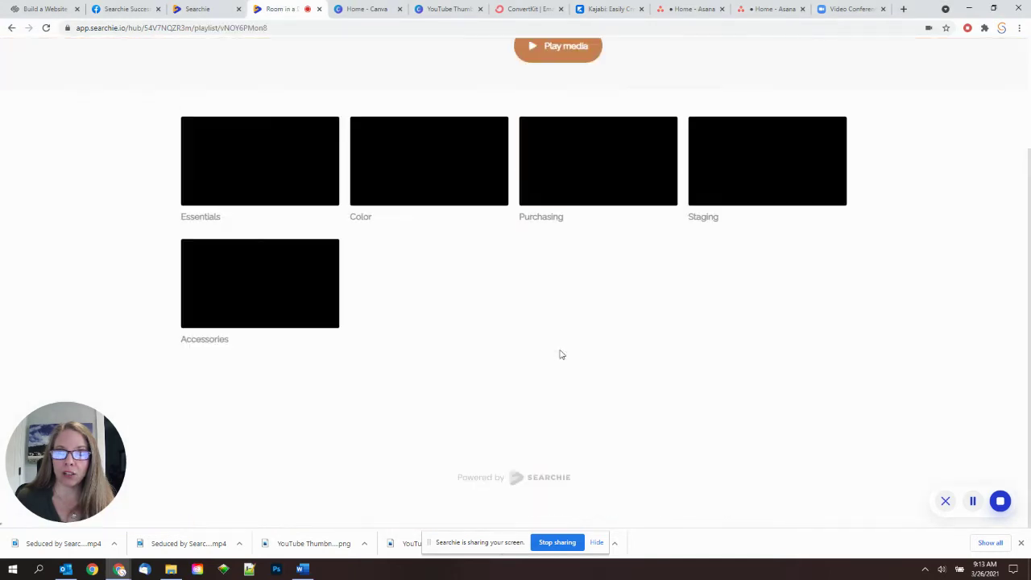
{"action": "scroll", "coordinate": [537, 329], "scroll_direction": "up", "scroll_amount": 3}
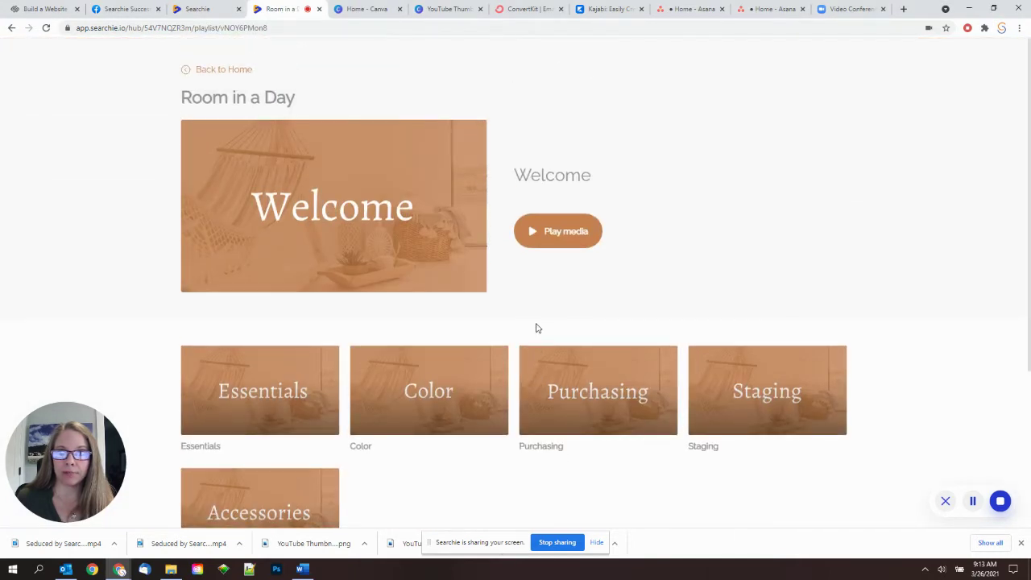
{"action": "left_click", "coordinate": [240, 70]}
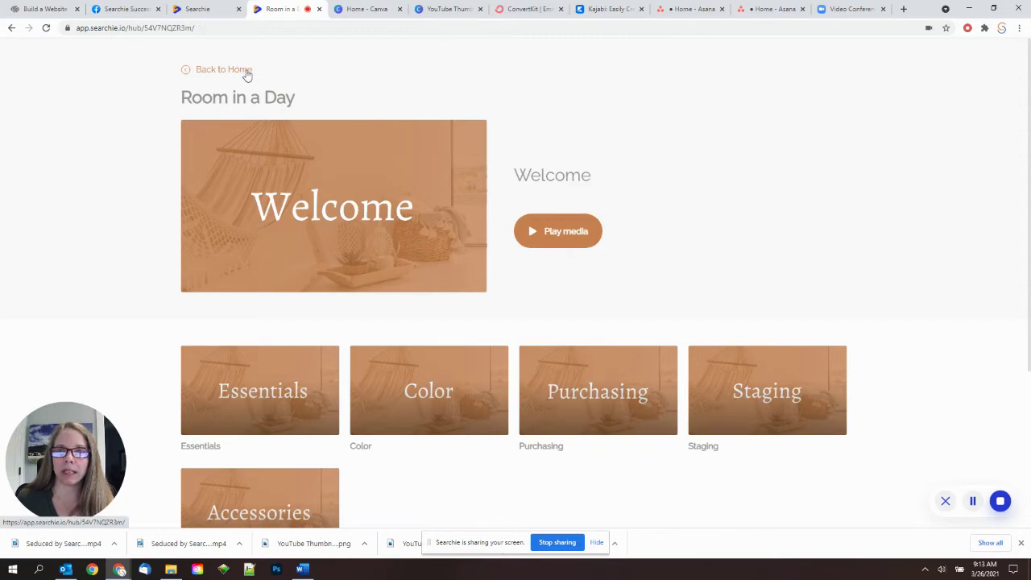
Open the Humble Home Hub membership page and review its sections from the welcome banner down to the Topics playlist
{"action": "scroll", "coordinate": [412, 256], "scroll_direction": "down", "scroll_amount": 5}
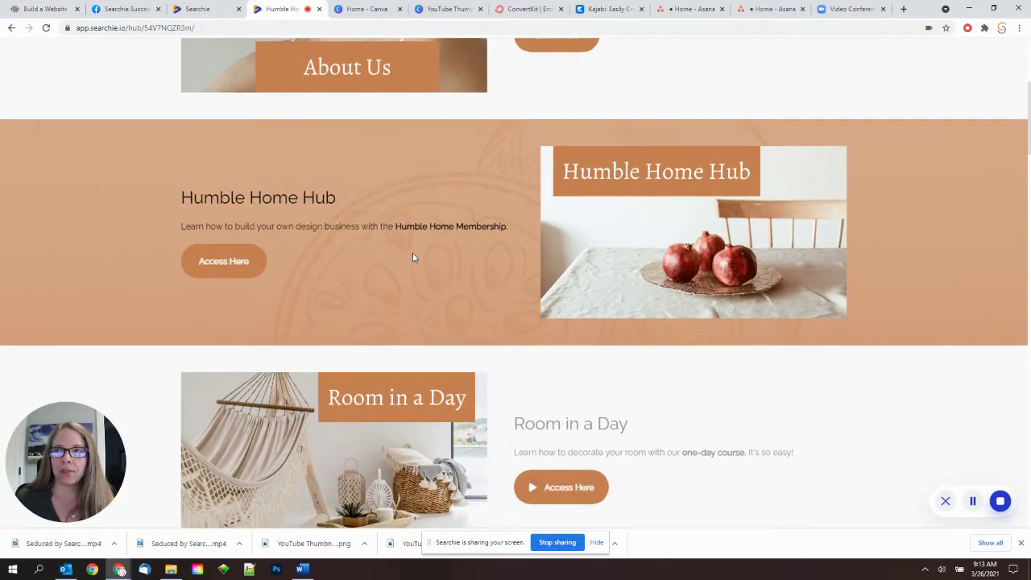
{"action": "scroll", "coordinate": [413, 257], "scroll_direction": "up", "scroll_amount": 1}
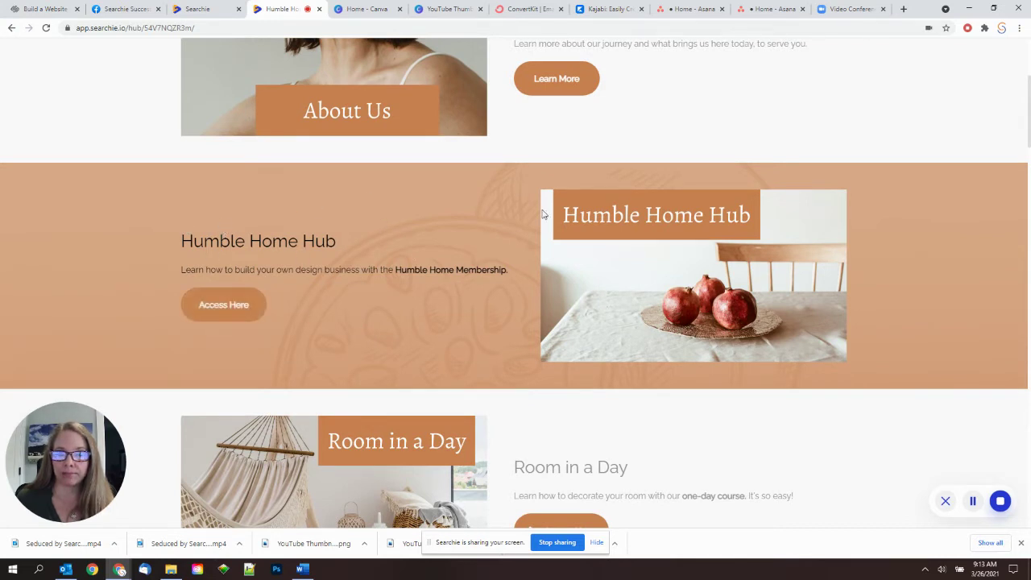
{"action": "left_click", "coordinate": [226, 303]}
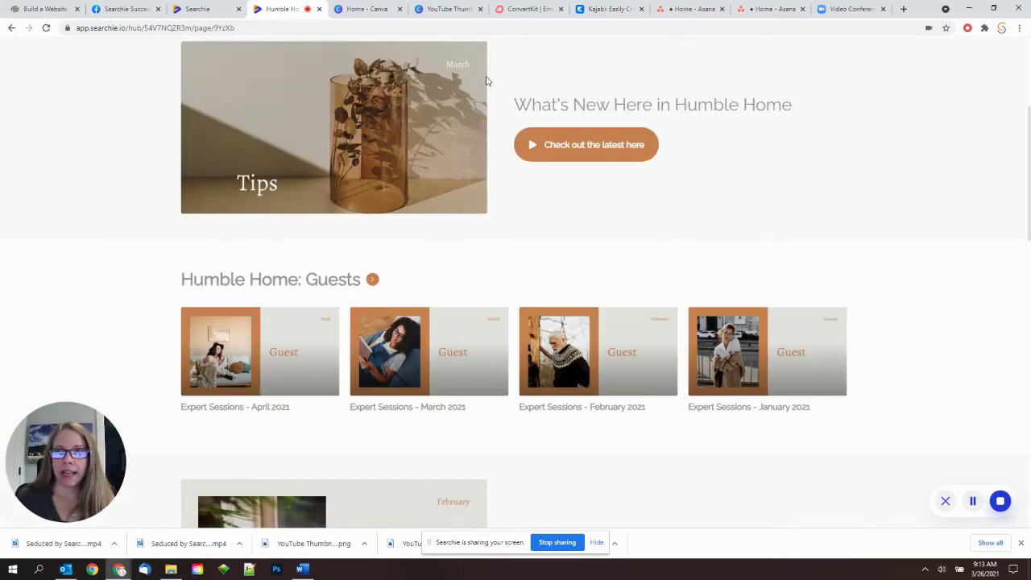
{"action": "scroll", "coordinate": [466, 91], "scroll_direction": "up", "scroll_amount": 3}
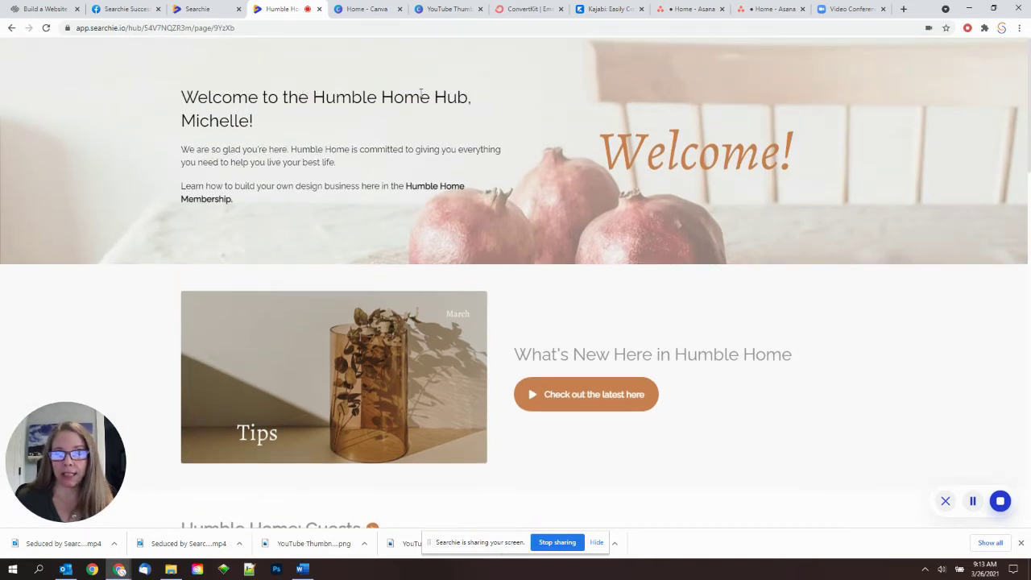
{"action": "scroll", "coordinate": [540, 116], "scroll_direction": "down", "scroll_amount": 5}
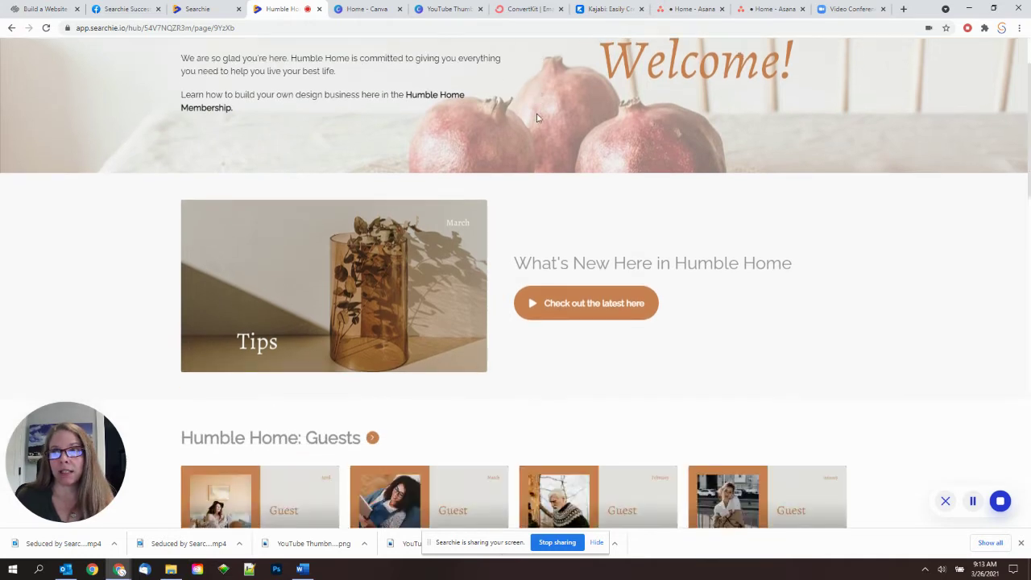
{"action": "scroll", "coordinate": [537, 119], "scroll_direction": "down", "scroll_amount": 4}
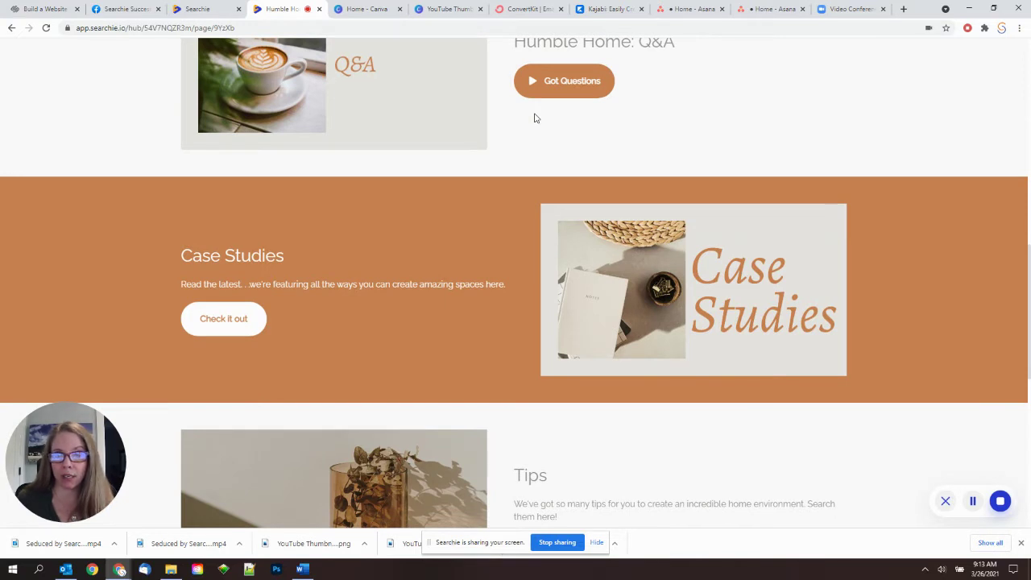
{"action": "scroll", "coordinate": [534, 119], "scroll_direction": "down", "scroll_amount": 5}
{"action": "scroll", "coordinate": [536, 113], "scroll_direction": "down", "scroll_amount": 3}
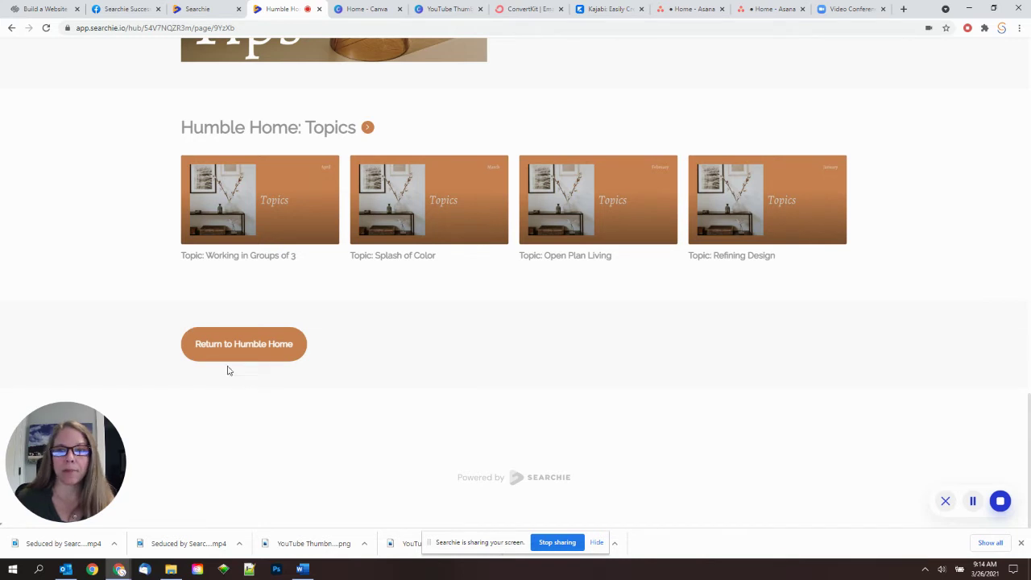
Return to the Humble Home main page and look over its membership, course, challenge and coaching offers
{"action": "left_click", "coordinate": [208, 346]}
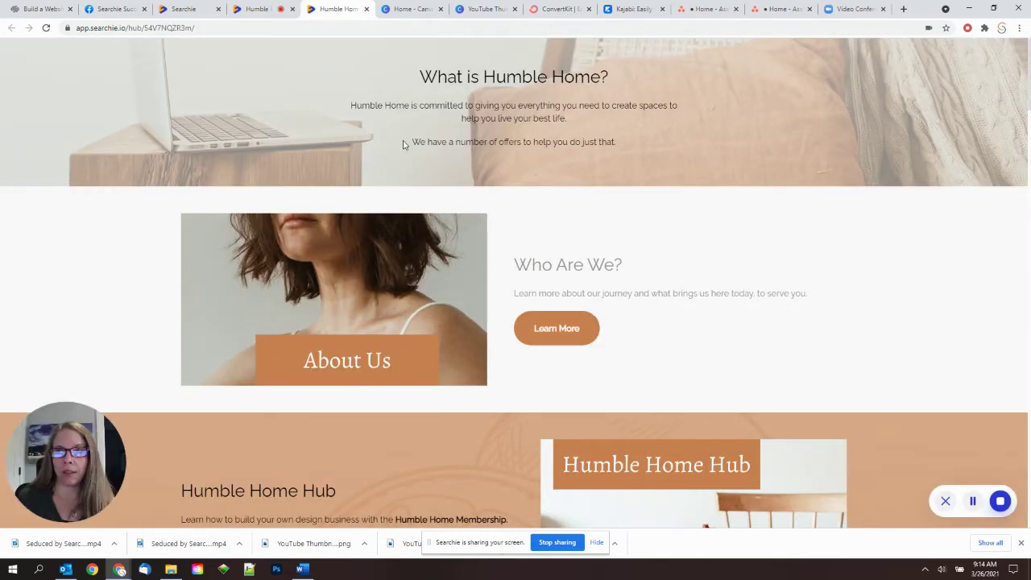
{"action": "scroll", "coordinate": [400, 144], "scroll_direction": "down", "scroll_amount": 5}
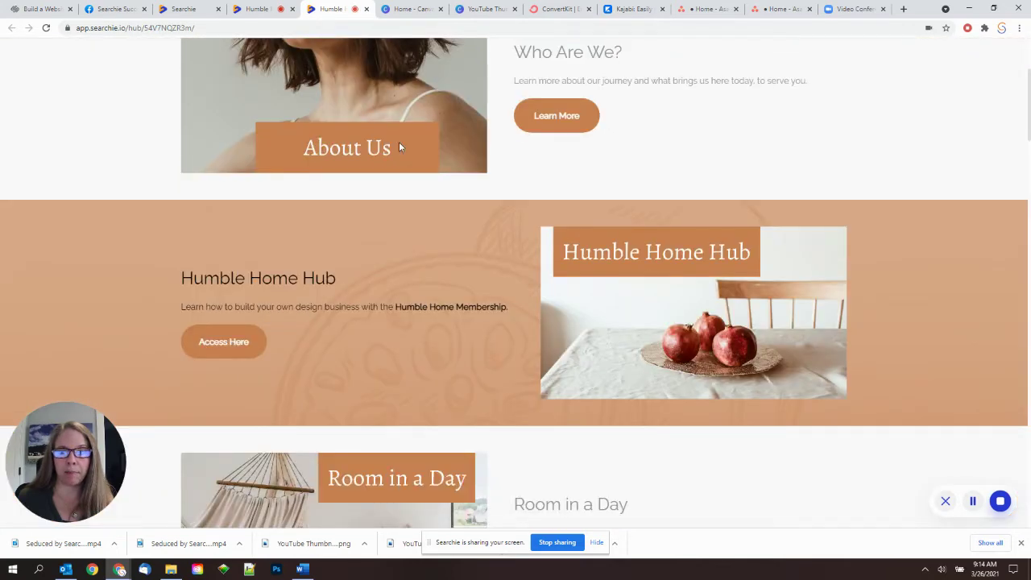
{"action": "scroll", "coordinate": [399, 147], "scroll_direction": "down", "scroll_amount": 3}
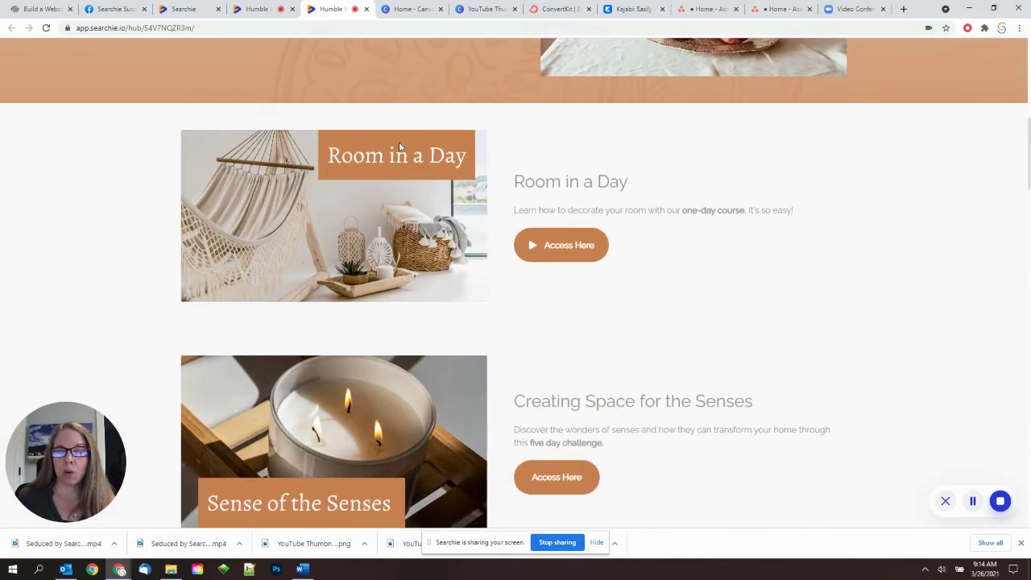
{"action": "scroll", "coordinate": [399, 146], "scroll_direction": "down", "scroll_amount": 1}
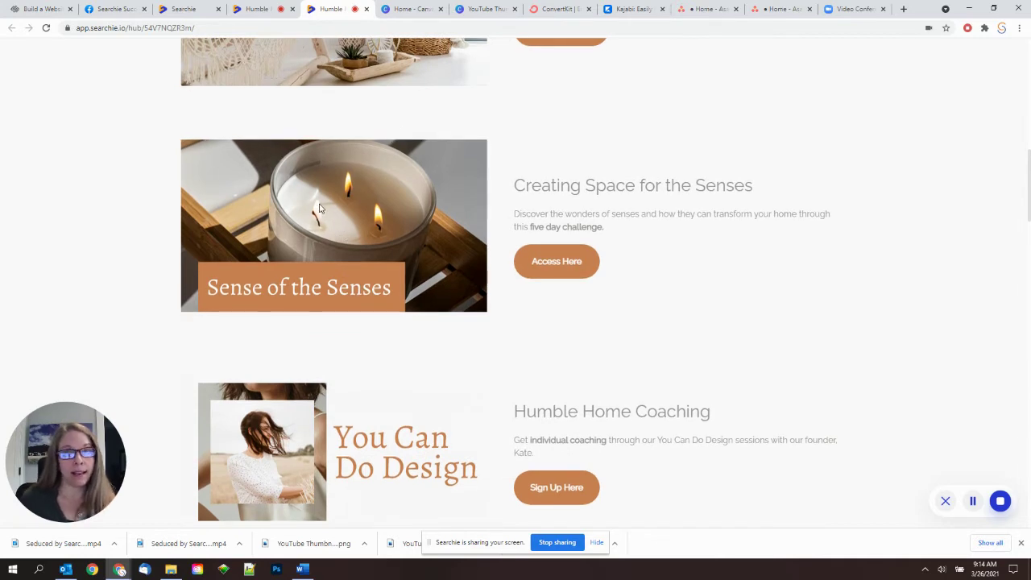
{"action": "scroll", "coordinate": [324, 156], "scroll_direction": "down", "scroll_amount": 4}
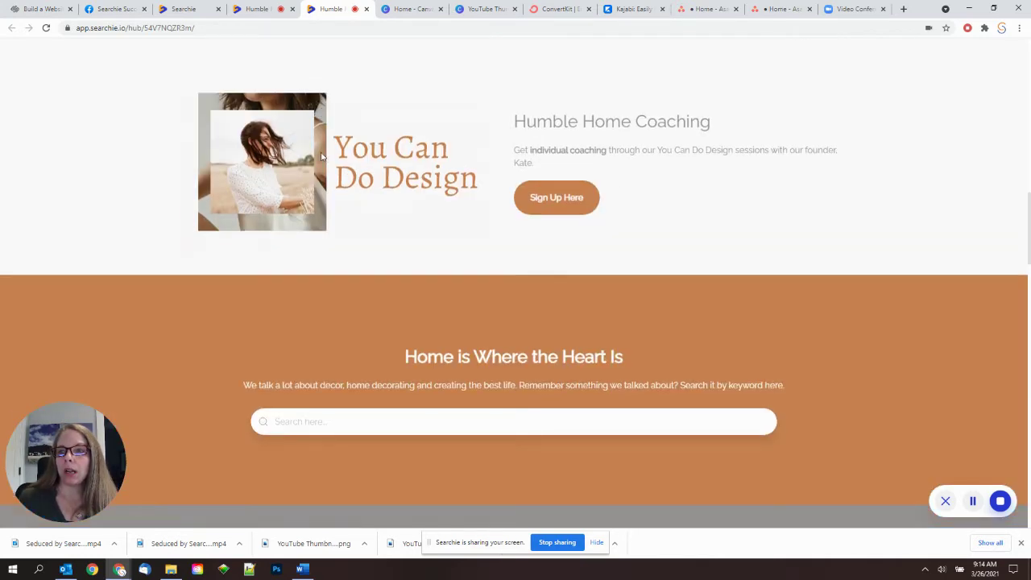
{"action": "scroll", "coordinate": [321, 157], "scroll_direction": "up", "scroll_amount": 3}
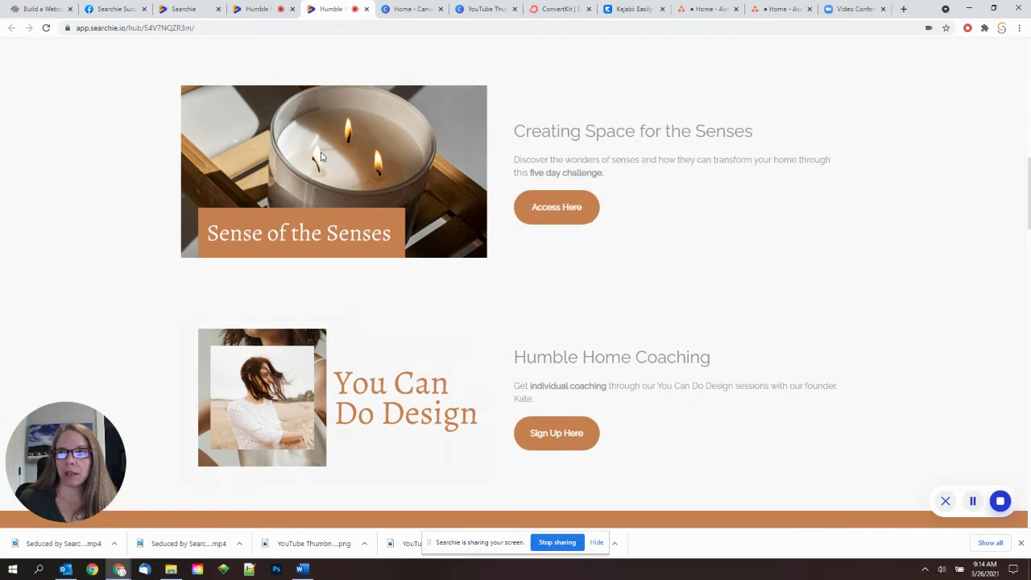
{"action": "scroll", "coordinate": [320, 156], "scroll_direction": "up", "scroll_amount": 3}
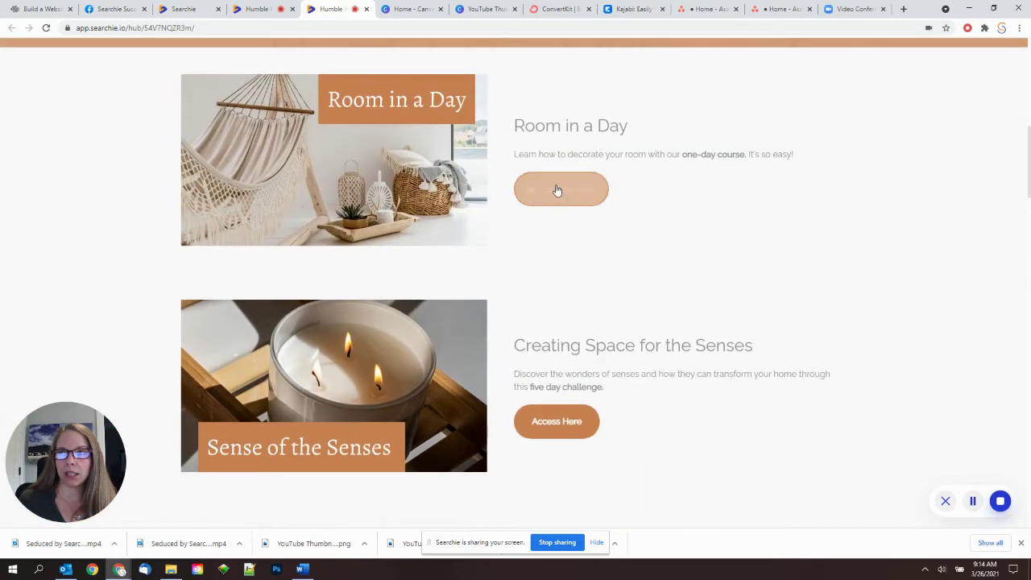
View the Room in a Day playlist again and return to the home page
{"action": "left_click", "coordinate": [556, 187]}
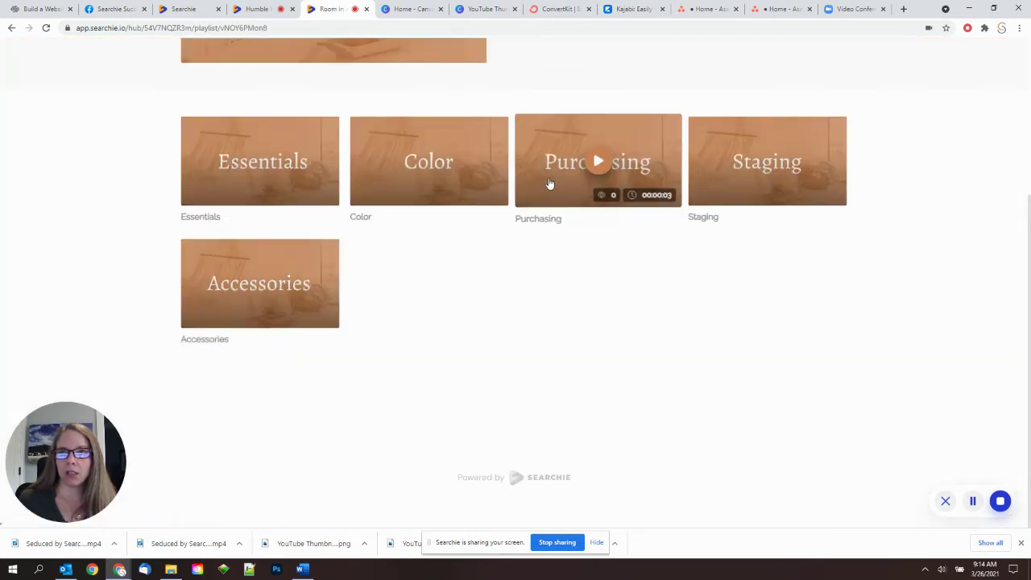
{"action": "scroll", "coordinate": [483, 172], "scroll_direction": "up", "scroll_amount": 3}
{"action": "left_click", "coordinate": [234, 70]}
Review the home page's coaching, keyword search and What's New sections, view the Humble Home Hub Topics playlist, and return home
{"action": "scroll", "coordinate": [595, 252], "scroll_direction": "down", "scroll_amount": 10}
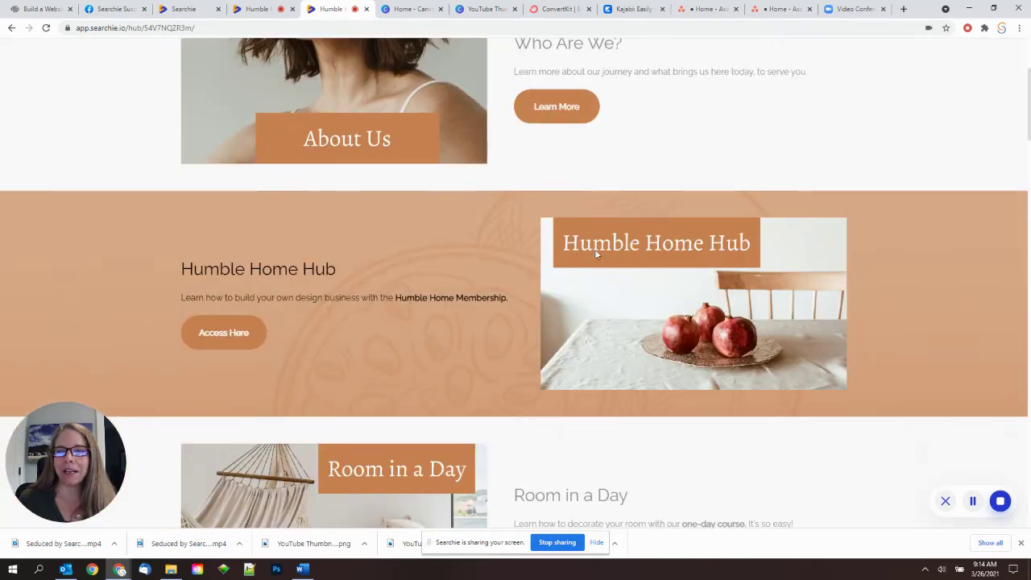
{"action": "scroll", "coordinate": [591, 252], "scroll_direction": "down", "scroll_amount": 4}
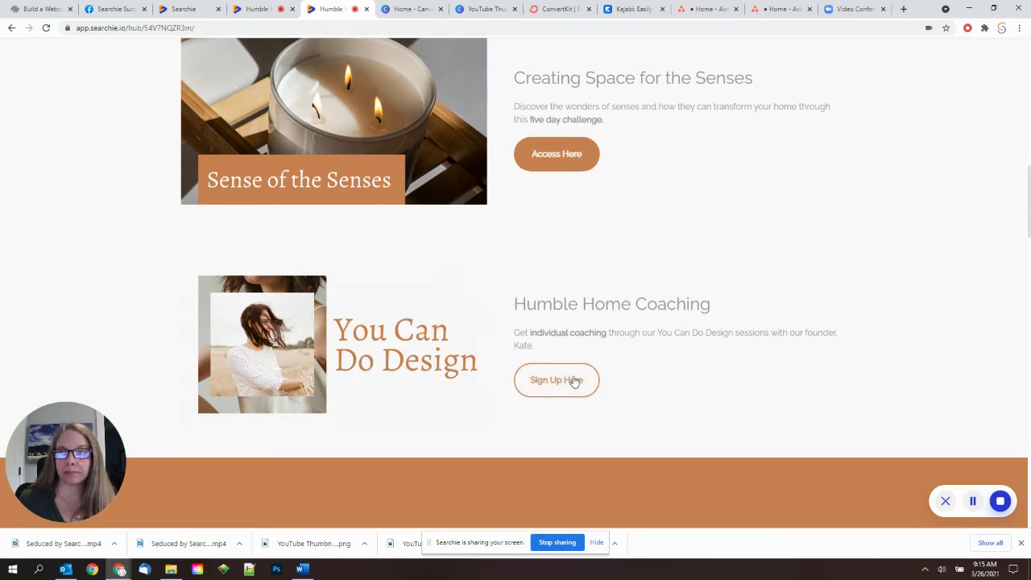
{"action": "scroll", "coordinate": [516, 329], "scroll_direction": "down", "scroll_amount": 4}
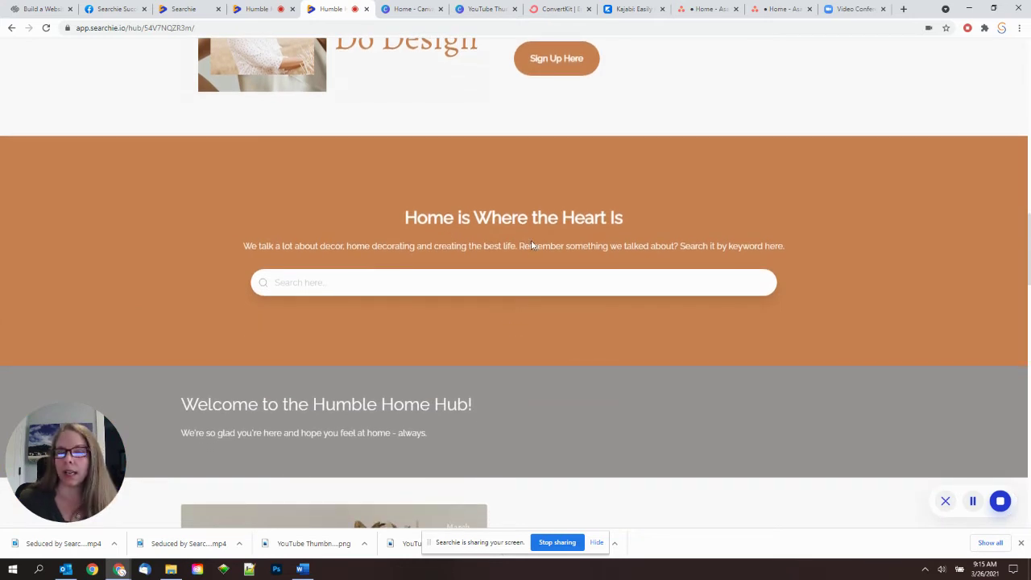
{"action": "scroll", "coordinate": [531, 244], "scroll_direction": "down", "scroll_amount": 3}
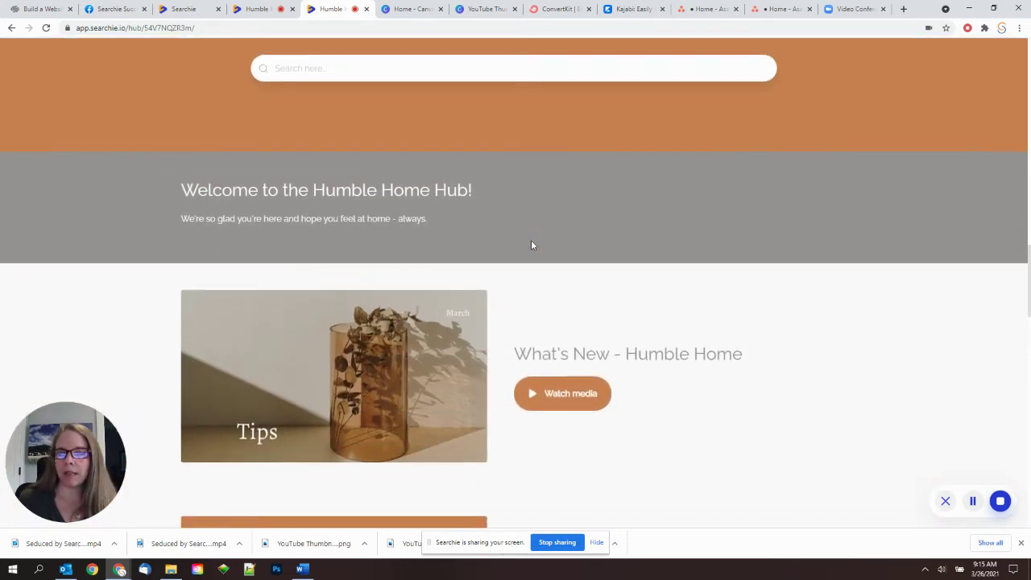
{"action": "scroll", "coordinate": [531, 245], "scroll_direction": "down", "scroll_amount": 2}
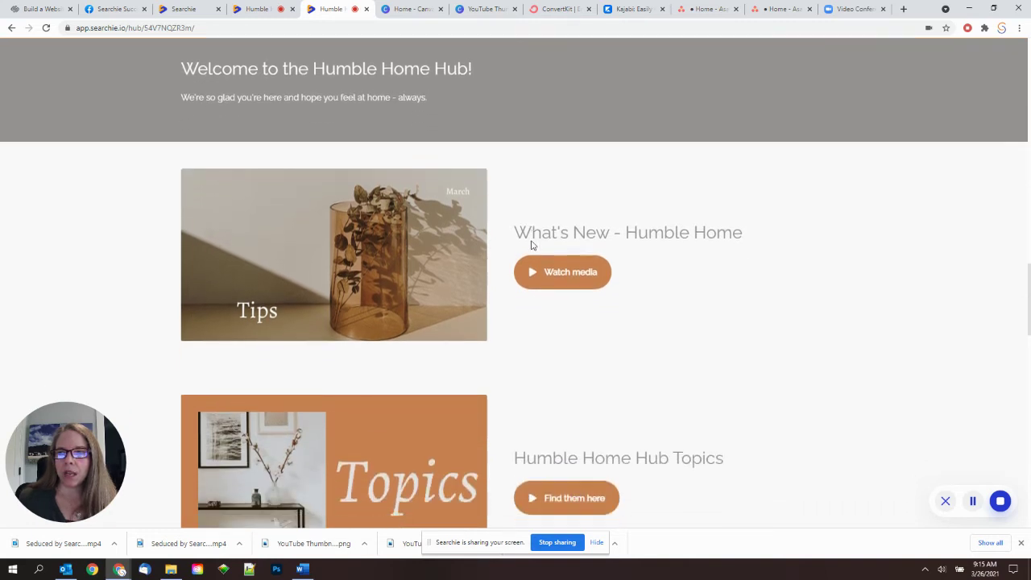
{"action": "scroll", "coordinate": [531, 245], "scroll_direction": "down", "scroll_amount": 3}
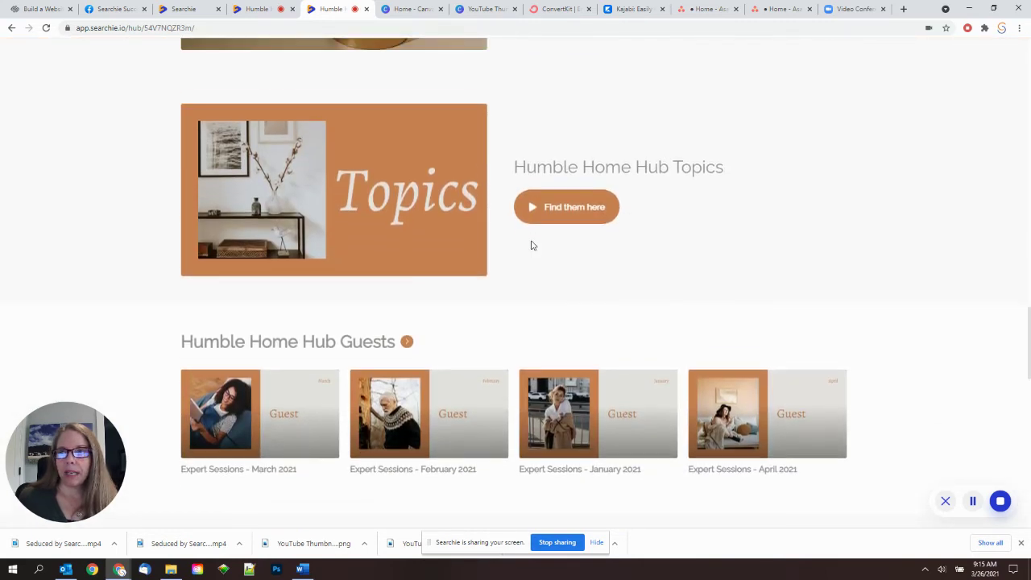
{"action": "scroll", "coordinate": [531, 245], "scroll_direction": "up", "scroll_amount": 1}
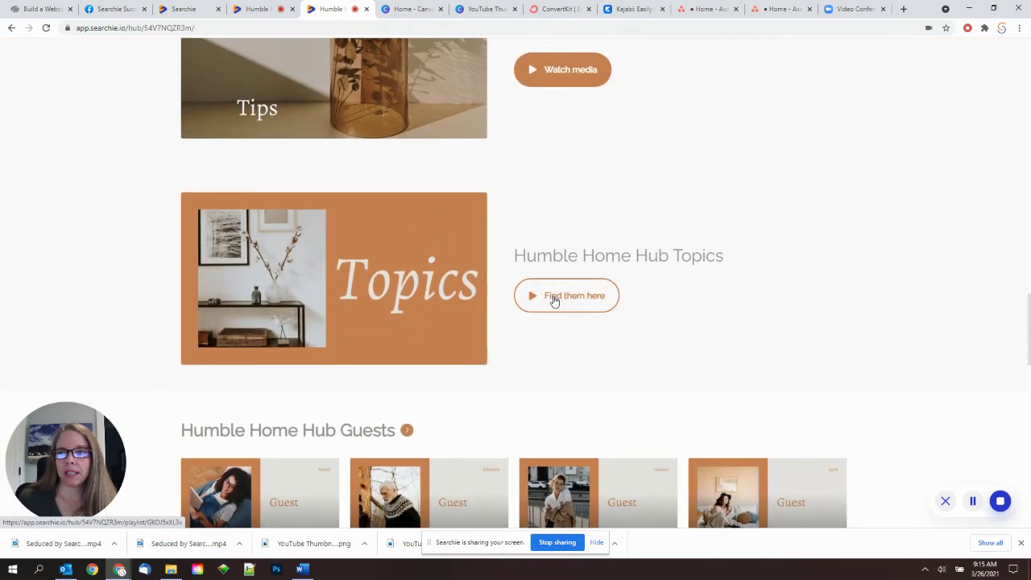
{"action": "left_click", "coordinate": [554, 301]}
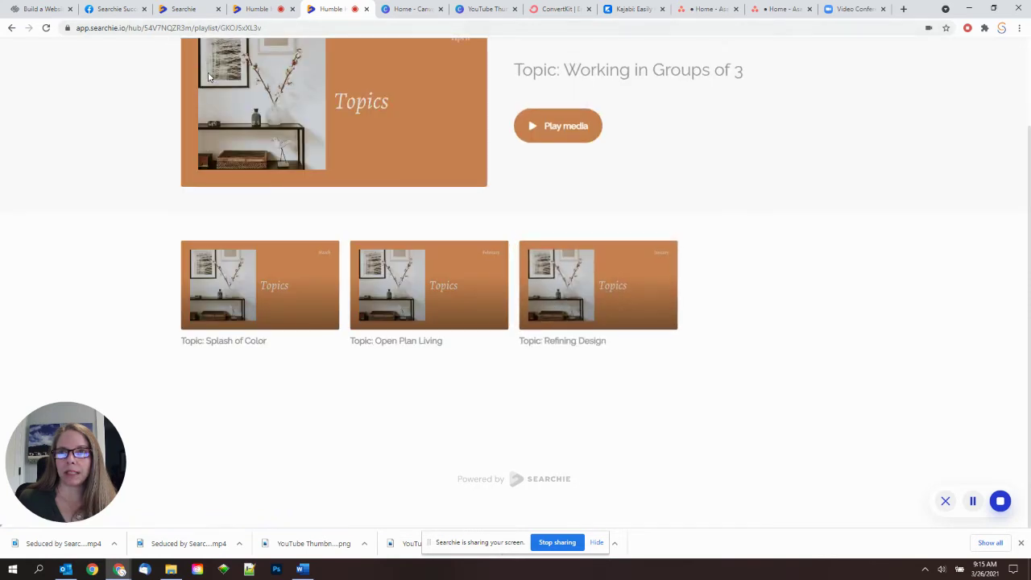
{"action": "scroll", "coordinate": [214, 82], "scroll_direction": "up", "scroll_amount": 2}
{"action": "left_click", "coordinate": [216, 69]}
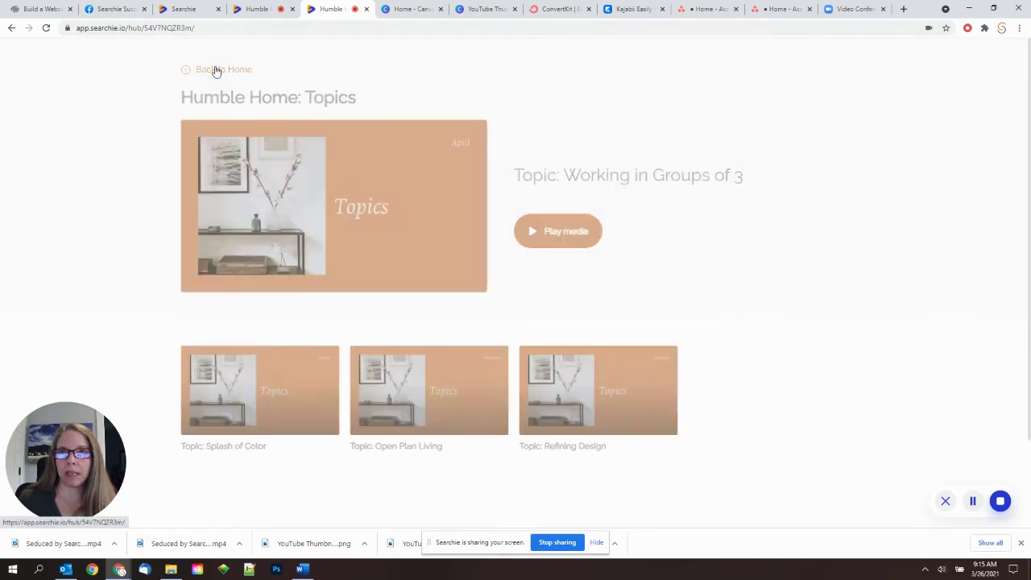
Open the Humble Home Hub Case Studies playlist from the home page, view its entries, and return home
{"action": "scroll", "coordinate": [573, 202], "scroll_direction": "down", "scroll_amount": 3}
{"action": "scroll", "coordinate": [573, 200], "scroll_direction": "down", "scroll_amount": 13}
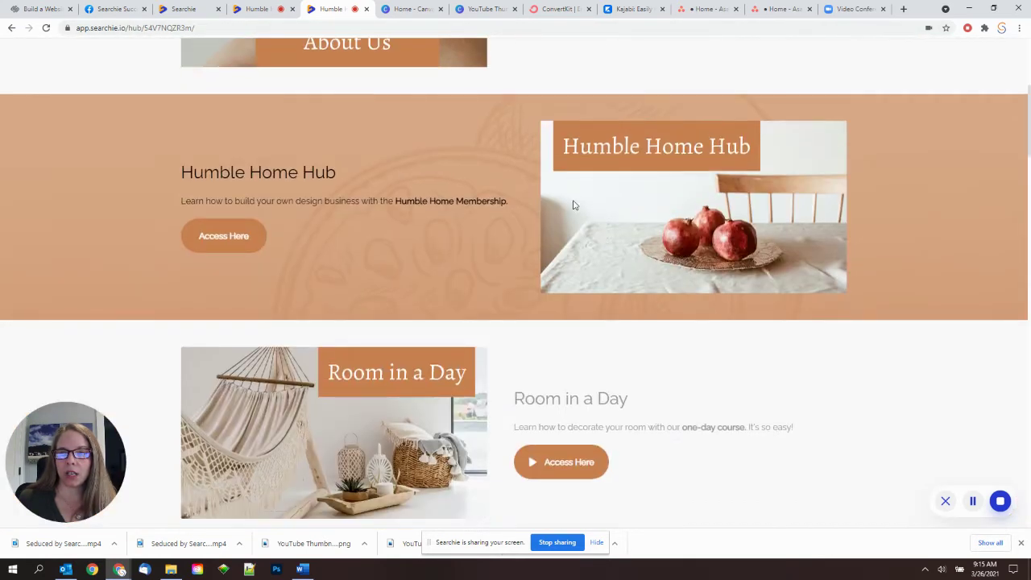
{"action": "scroll", "coordinate": [568, 197], "scroll_direction": "down", "scroll_amount": 10}
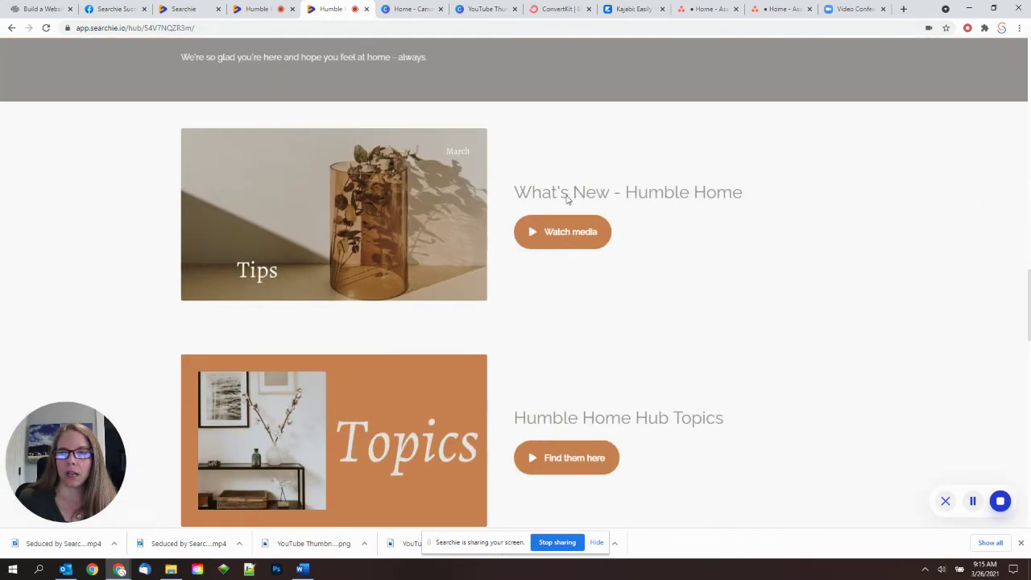
{"action": "scroll", "coordinate": [568, 200], "scroll_direction": "down", "scroll_amount": 4}
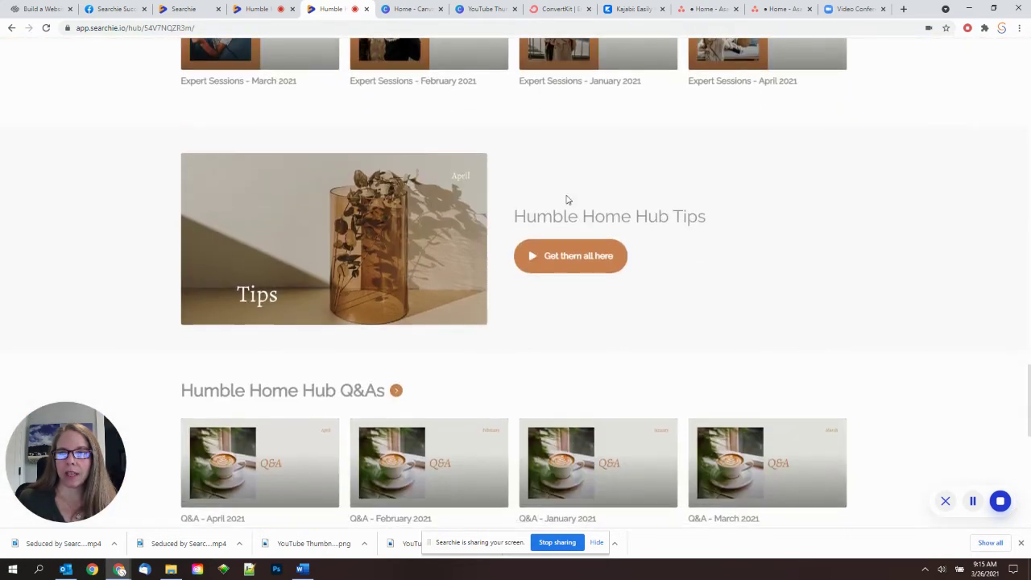
{"action": "scroll", "coordinate": [568, 200], "scroll_direction": "down", "scroll_amount": 3}
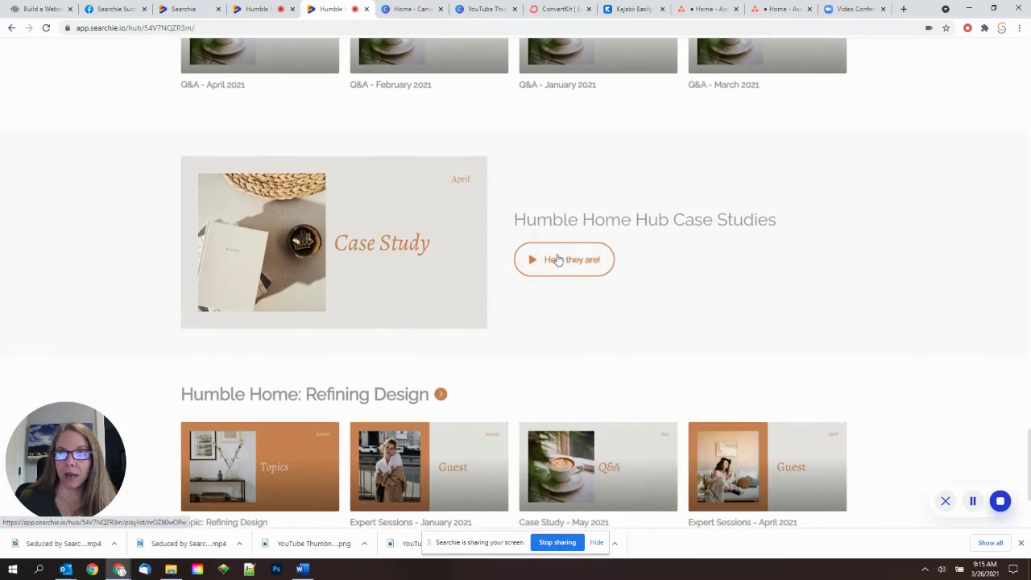
{"action": "left_click", "coordinate": [556, 258]}
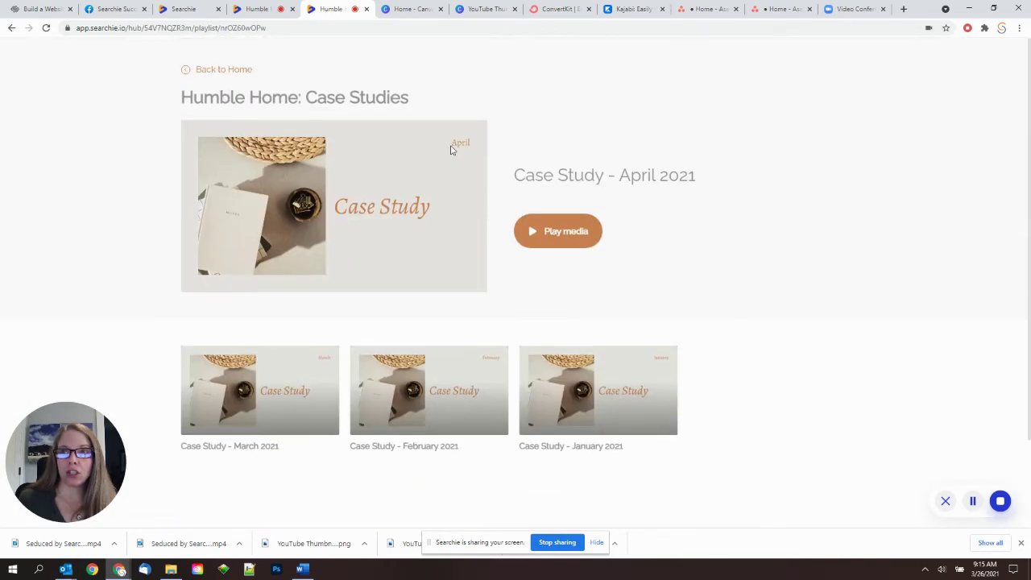
{"action": "left_click", "coordinate": [226, 70]}
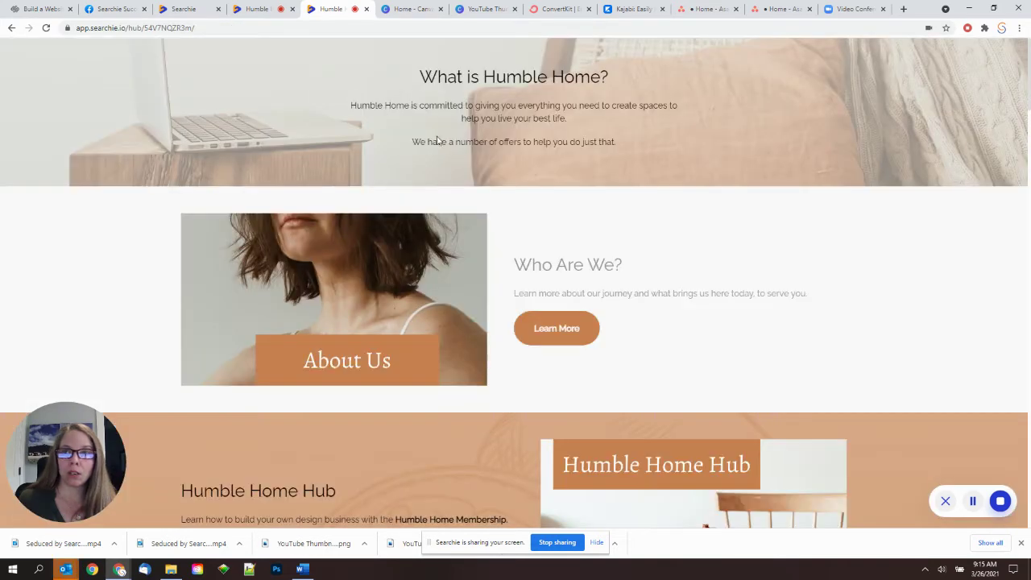
Look over the Humble Home home page from its introduction down to the Hub Topics and Guests sections
{"action": "scroll", "coordinate": [565, 257], "scroll_direction": "down", "scroll_amount": 1}
{"action": "scroll", "coordinate": [565, 257], "scroll_direction": "down", "scroll_amount": 15}
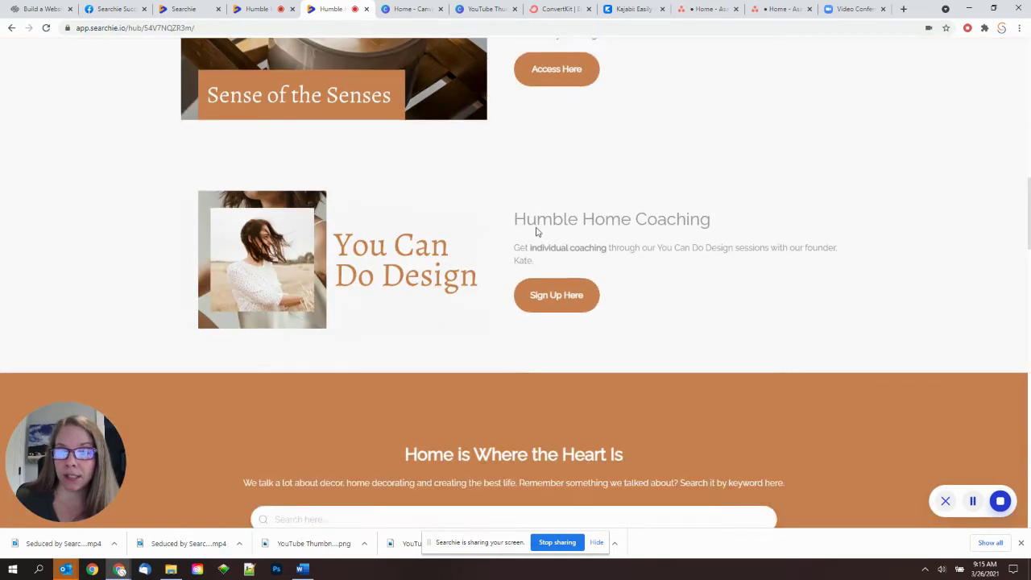
{"action": "scroll", "coordinate": [537, 228], "scroll_direction": "down", "scroll_amount": 8}
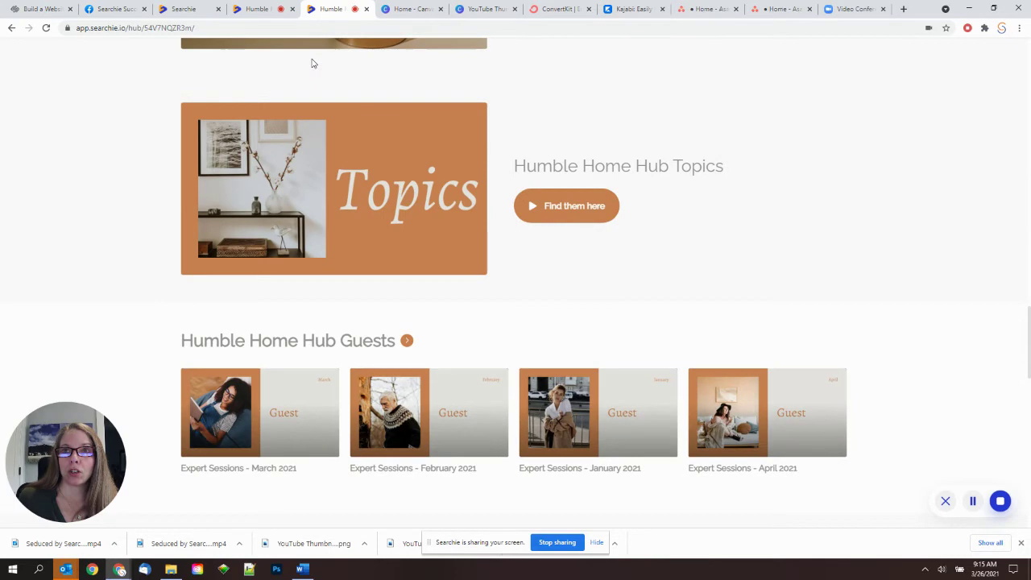
Switch to the hub's management view and preview the Humble Home Hub membership page down to its Return to Humble Home link
{"action": "left_click", "coordinate": [257, 9]}
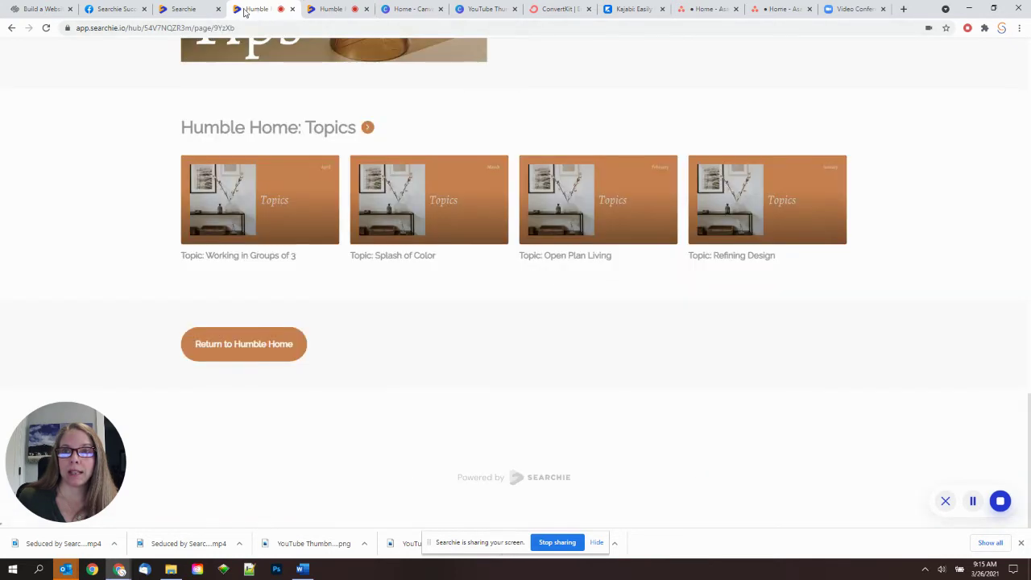
{"action": "left_click", "coordinate": [180, 11]}
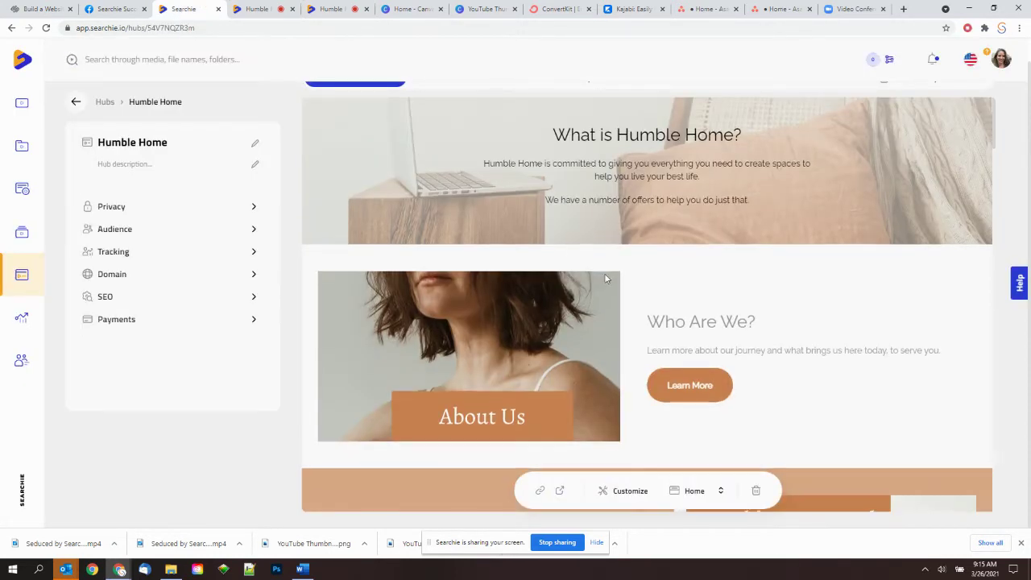
{"action": "scroll", "coordinate": [605, 274], "scroll_direction": "down", "scroll_amount": 3}
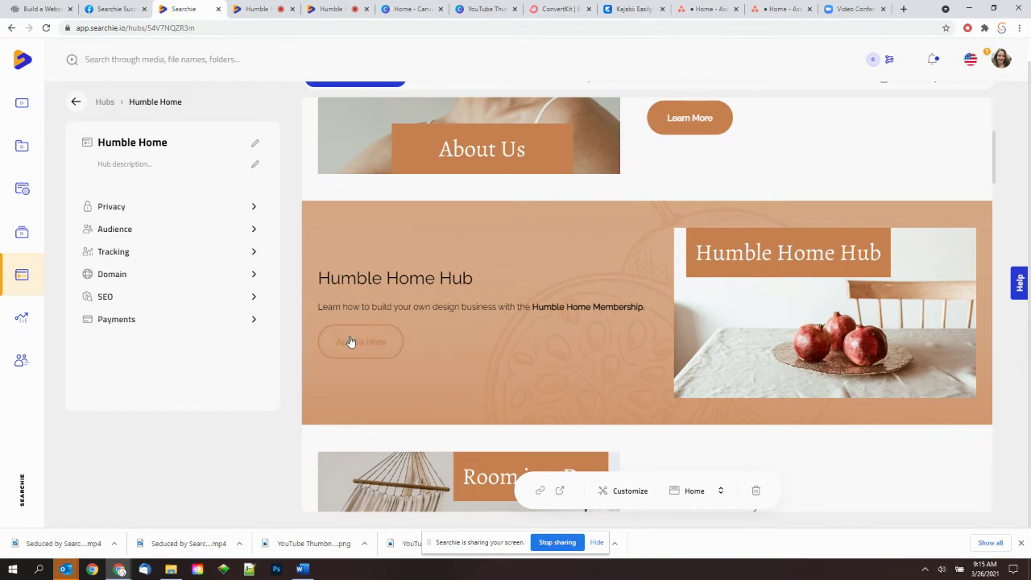
{"action": "left_click", "coordinate": [351, 342]}
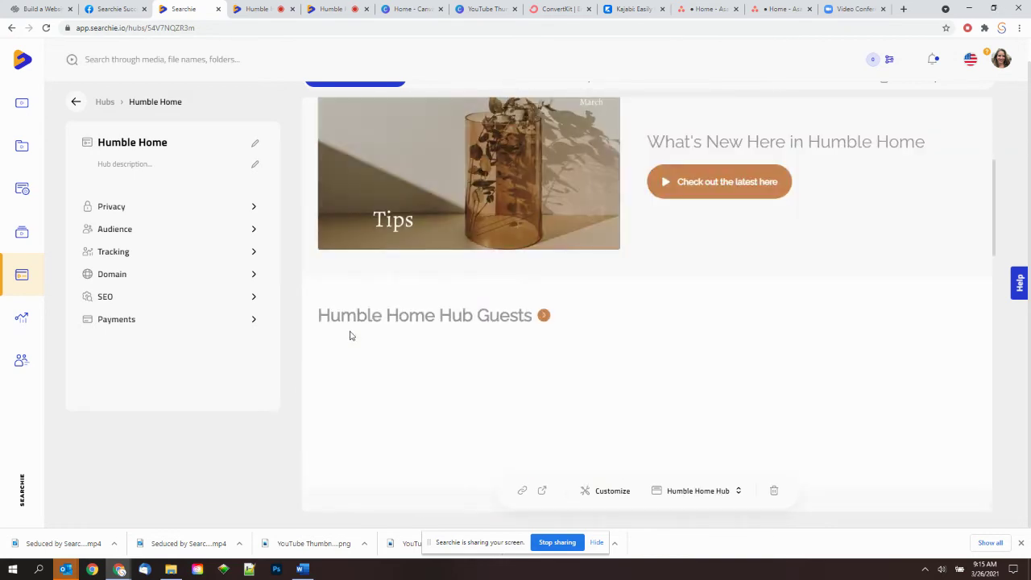
{"action": "scroll", "coordinate": [382, 217], "scroll_direction": "down", "scroll_amount": 10}
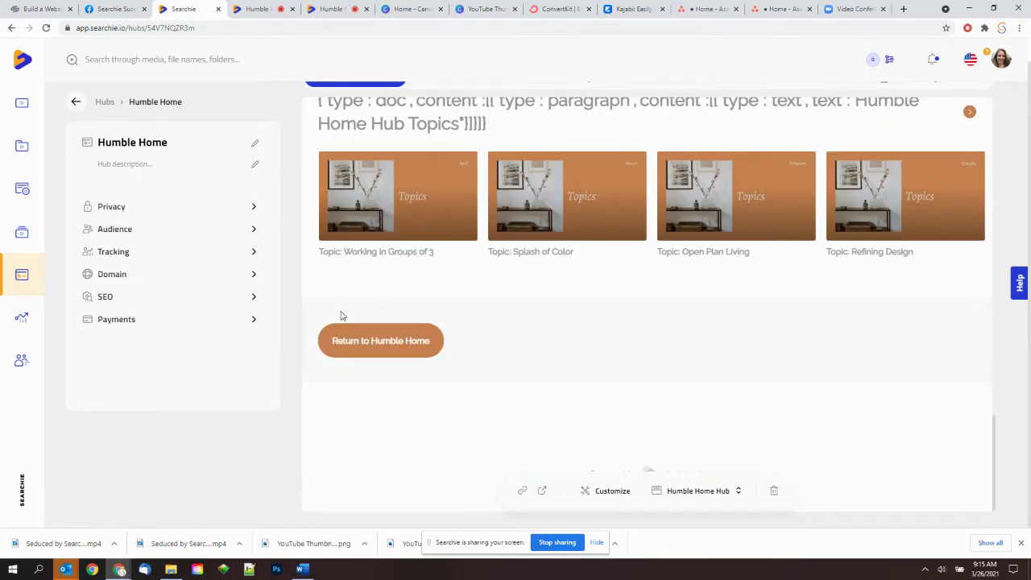
Start customizing the Humble Home hub and open its Humble Home Hub page in the editor
{"action": "left_click", "coordinate": [607, 495]}
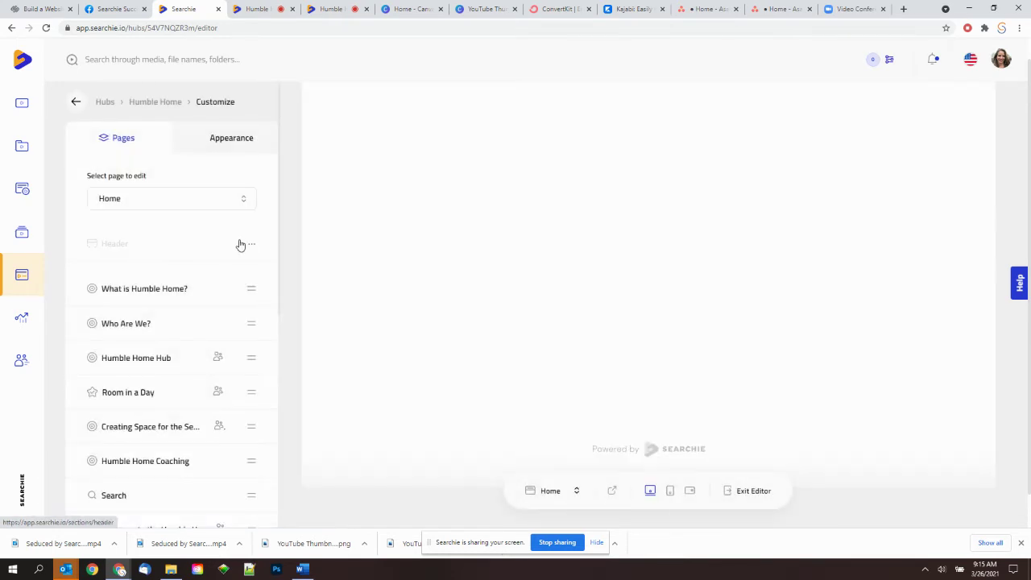
{"action": "scroll", "coordinate": [447, 173], "scroll_direction": "down", "scroll_amount": 7}
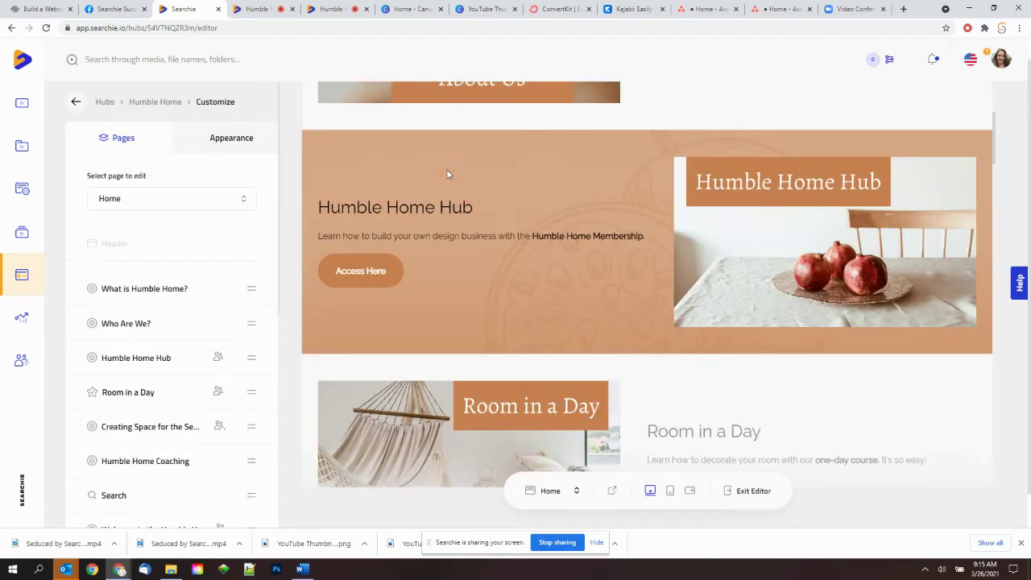
{"action": "scroll", "coordinate": [447, 170], "scroll_direction": "up", "scroll_amount": 3}
{"action": "left_click", "coordinate": [372, 207]}
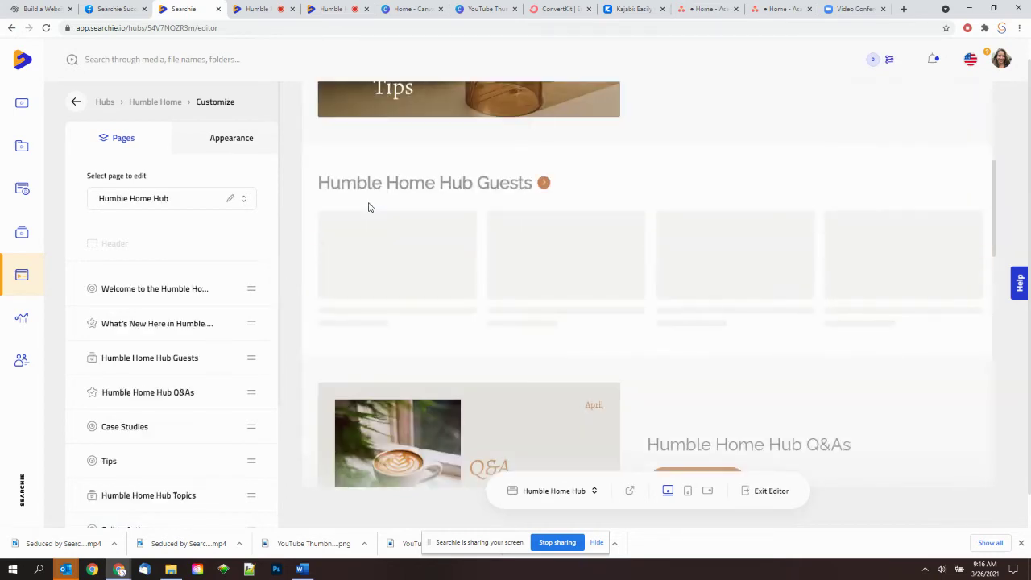
Examine the Humble Home Hub page's sections in the editor, comparing the section list with the Case Studies, Tips, Topics and return link previews
{"action": "scroll", "coordinate": [370, 206], "scroll_direction": "down", "scroll_amount": 4}
{"action": "scroll", "coordinate": [375, 200], "scroll_direction": "down", "scroll_amount": 10}
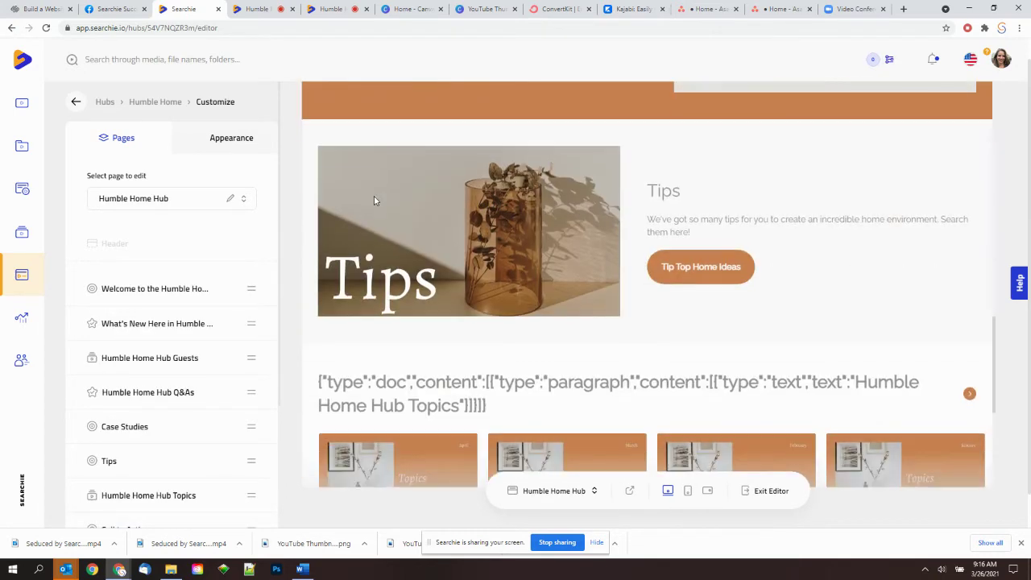
{"action": "scroll", "coordinate": [237, 324], "scroll_direction": "down", "scroll_amount": 2}
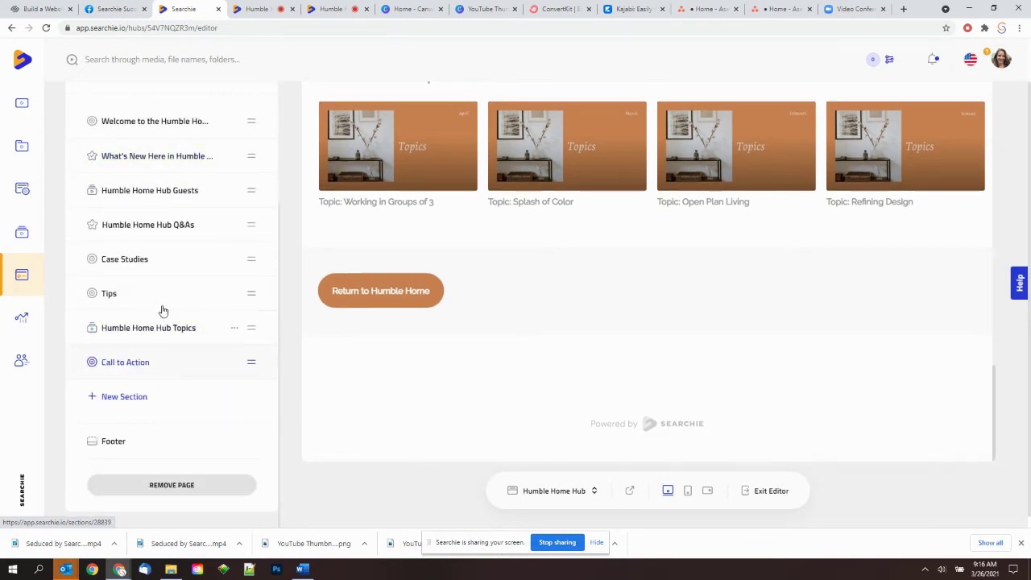
{"action": "scroll", "coordinate": [379, 210], "scroll_direction": "up", "scroll_amount": 2}
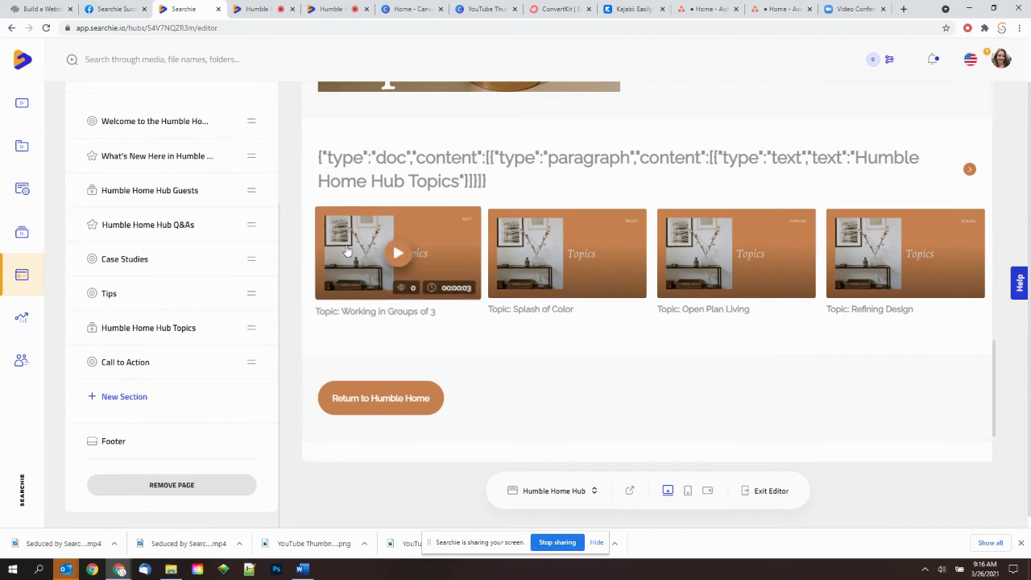
{"action": "scroll", "coordinate": [355, 174], "scroll_direction": "up", "scroll_amount": 2}
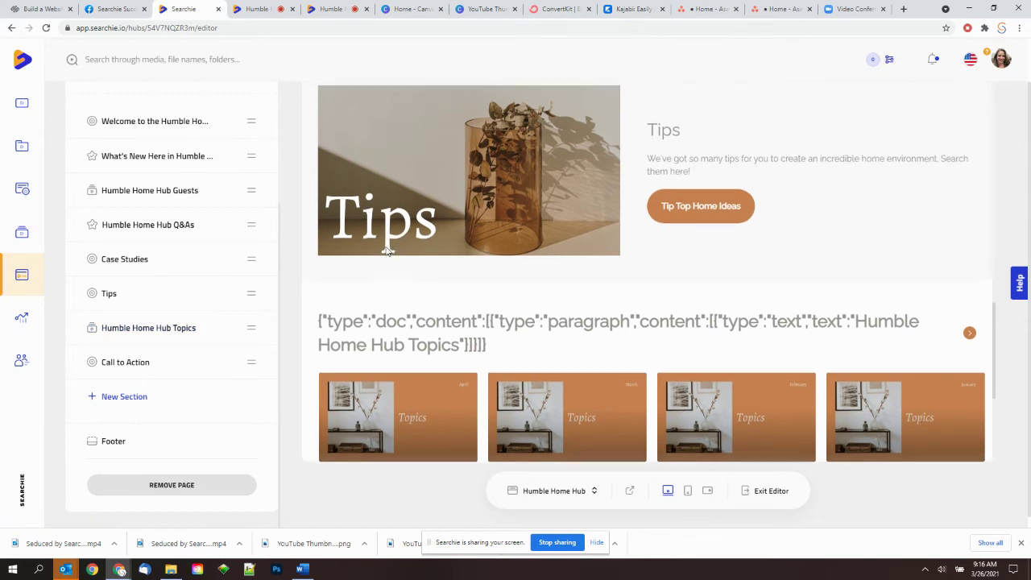
{"action": "scroll", "coordinate": [386, 247], "scroll_direction": "up", "scroll_amount": 3}
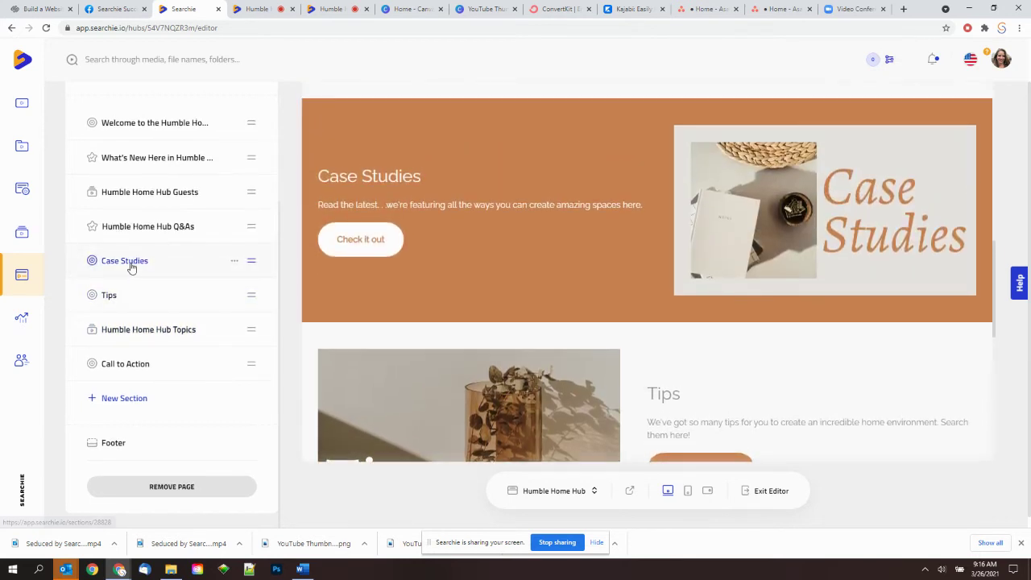
{"action": "scroll", "coordinate": [529, 314], "scroll_direction": "down", "scroll_amount": 1}
{"action": "scroll", "coordinate": [529, 314], "scroll_direction": "down", "scroll_amount": 1}
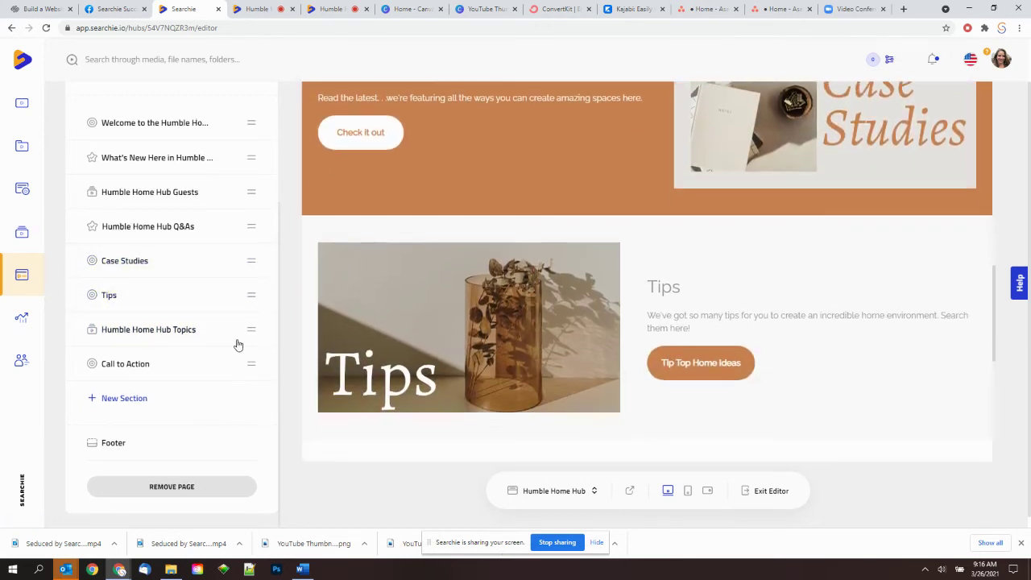
{"action": "scroll", "coordinate": [579, 336], "scroll_direction": "down", "scroll_amount": 1}
{"action": "scroll", "coordinate": [578, 336], "scroll_direction": "down", "scroll_amount": 5}
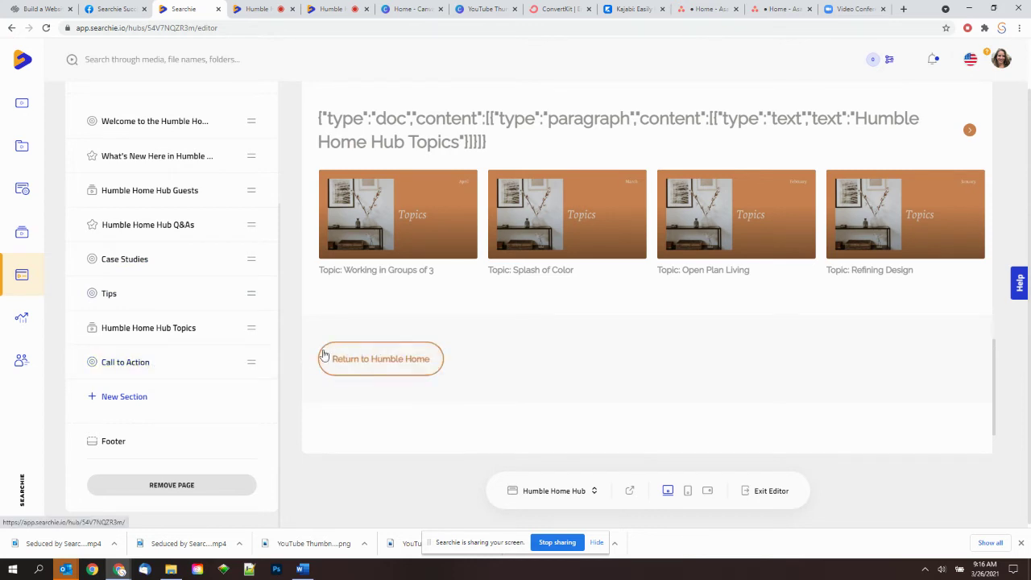
Open the Call to Action section's settings and review its type, external link, button label, alignment, theme and audience visibility options
{"action": "left_click", "coordinate": [137, 365]}
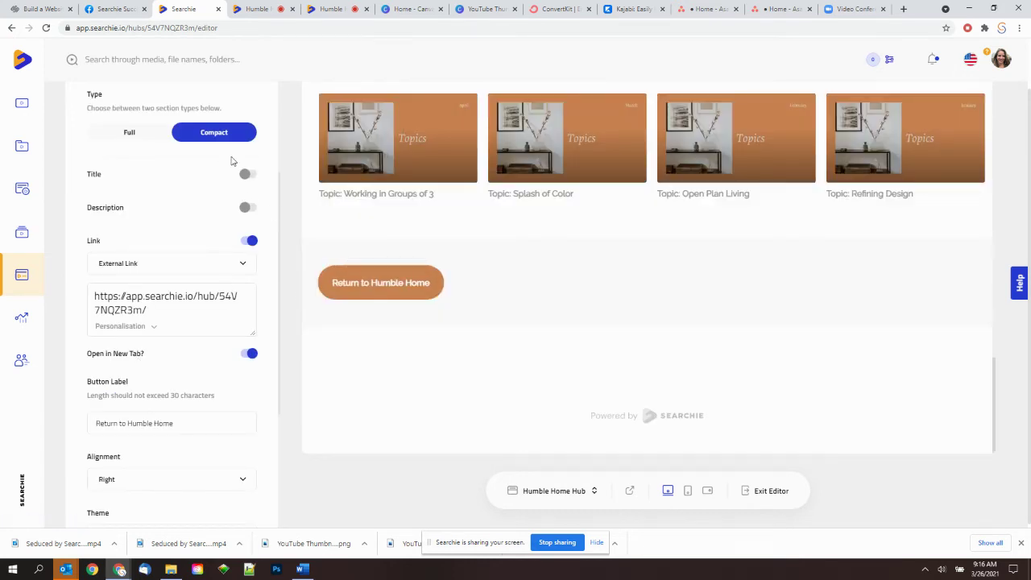
{"action": "scroll", "coordinate": [236, 171], "scroll_direction": "up", "scroll_amount": 2}
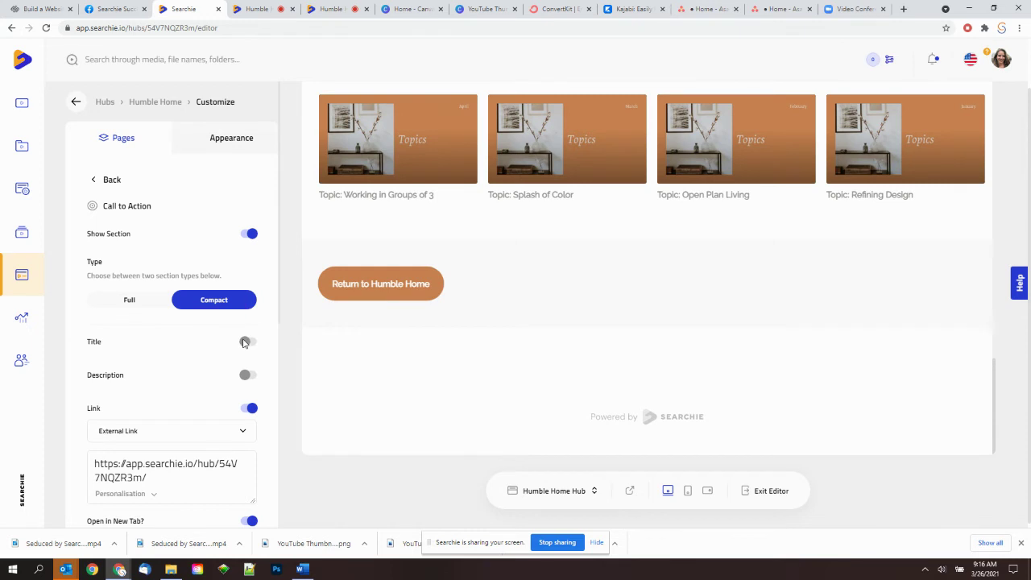
{"action": "scroll", "coordinate": [245, 342], "scroll_direction": "down", "scroll_amount": 1}
{"action": "scroll", "coordinate": [241, 284], "scroll_direction": "down", "scroll_amount": 1}
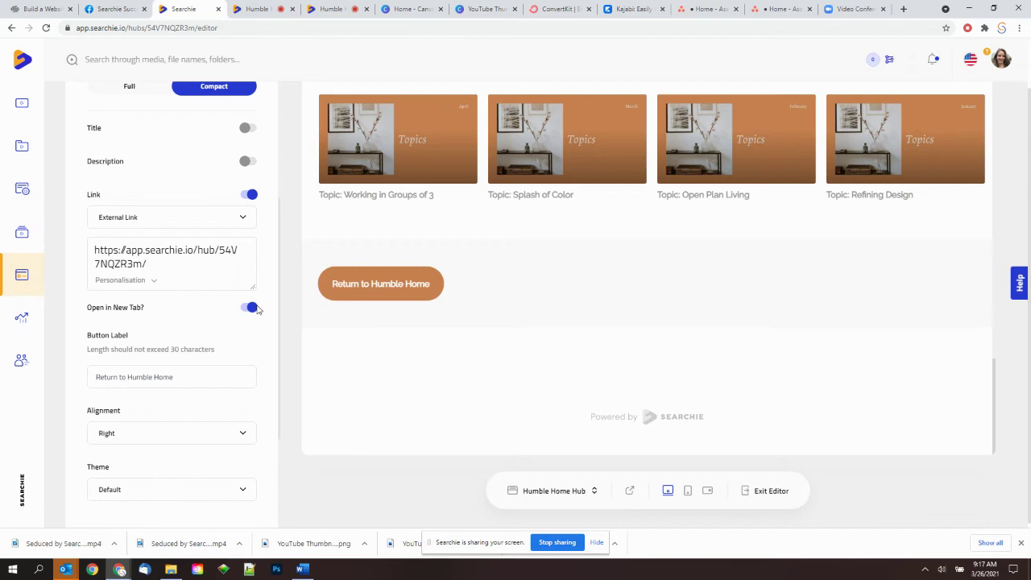
{"action": "scroll", "coordinate": [250, 310], "scroll_direction": "down", "scroll_amount": 1}
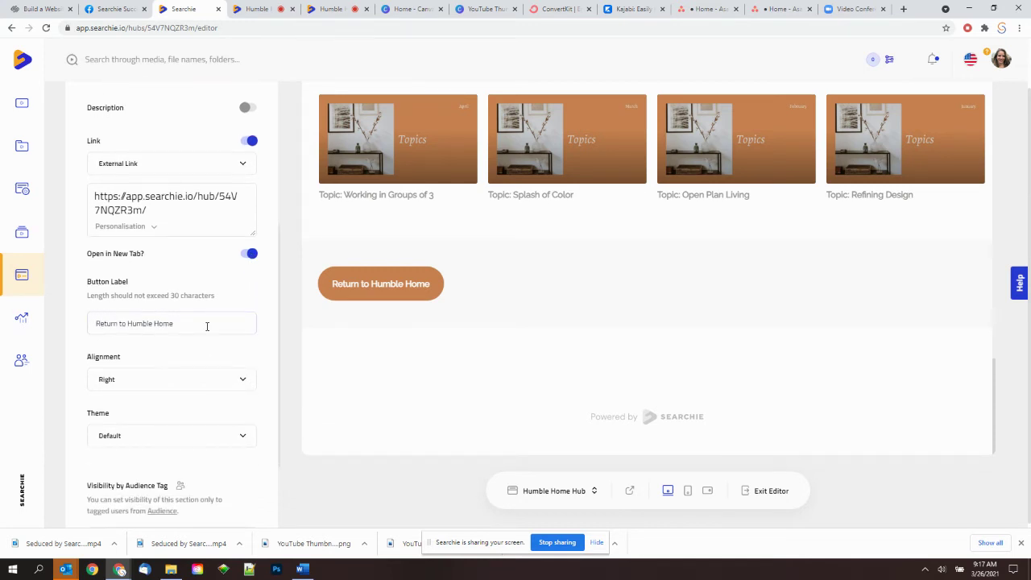
{"action": "scroll", "coordinate": [185, 324], "scroll_direction": "down", "scroll_amount": 2}
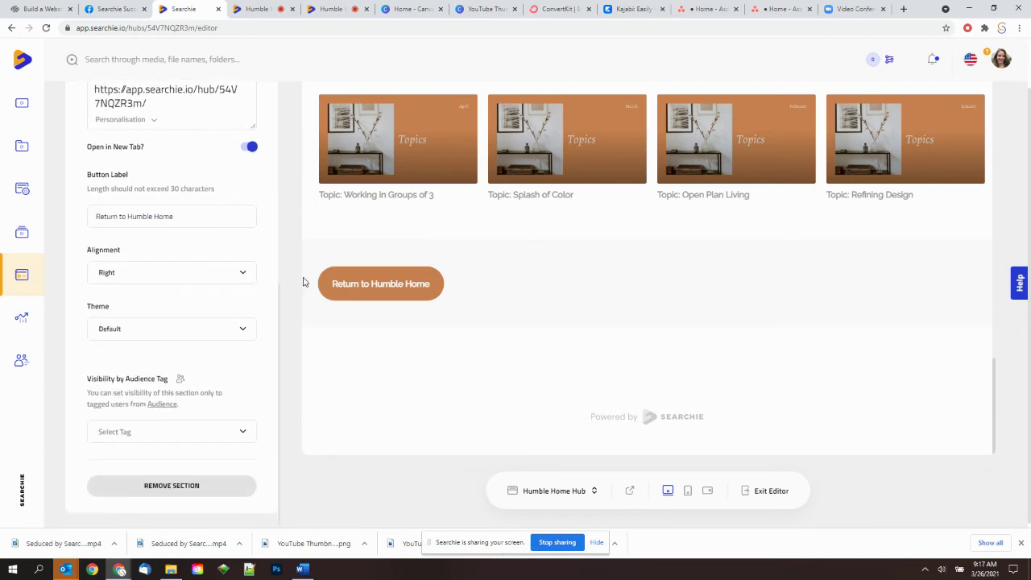
Try the Primary Color and Secondary Color themes on the Call to Action section, restore the Default theme and save
{"action": "left_click", "coordinate": [175, 329]}
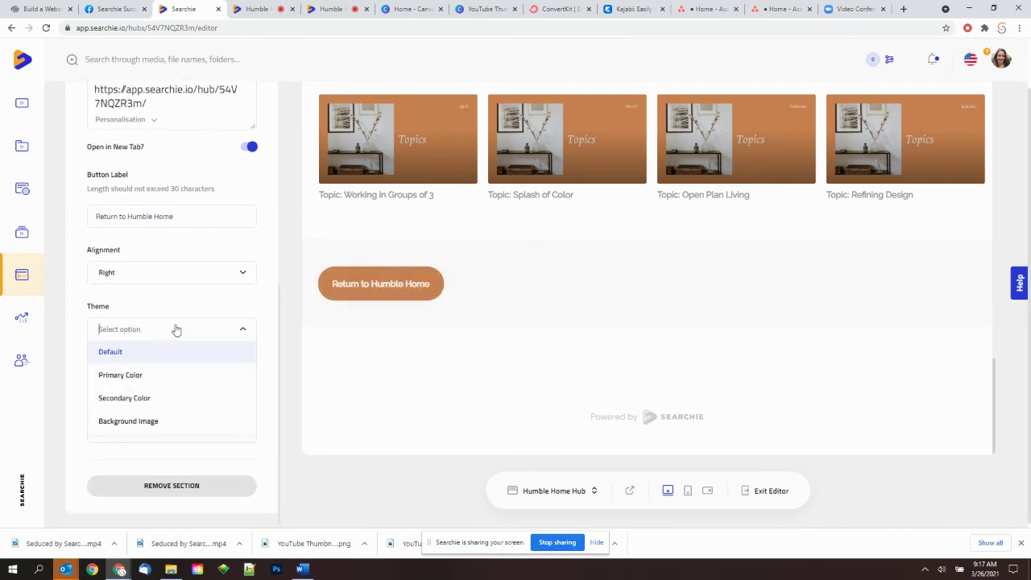
{"action": "left_click", "coordinate": [159, 377]}
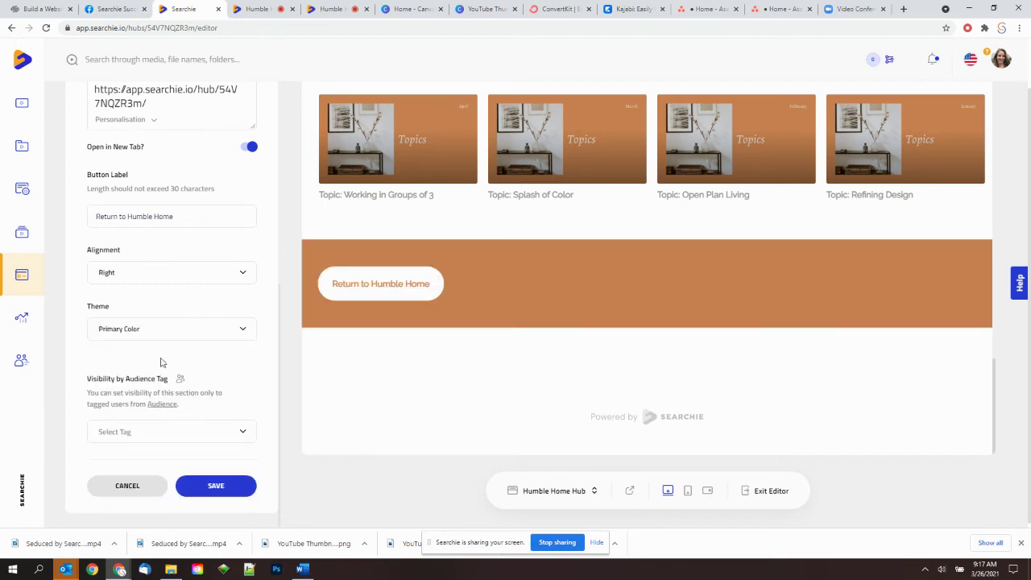
{"action": "left_click", "coordinate": [170, 333]}
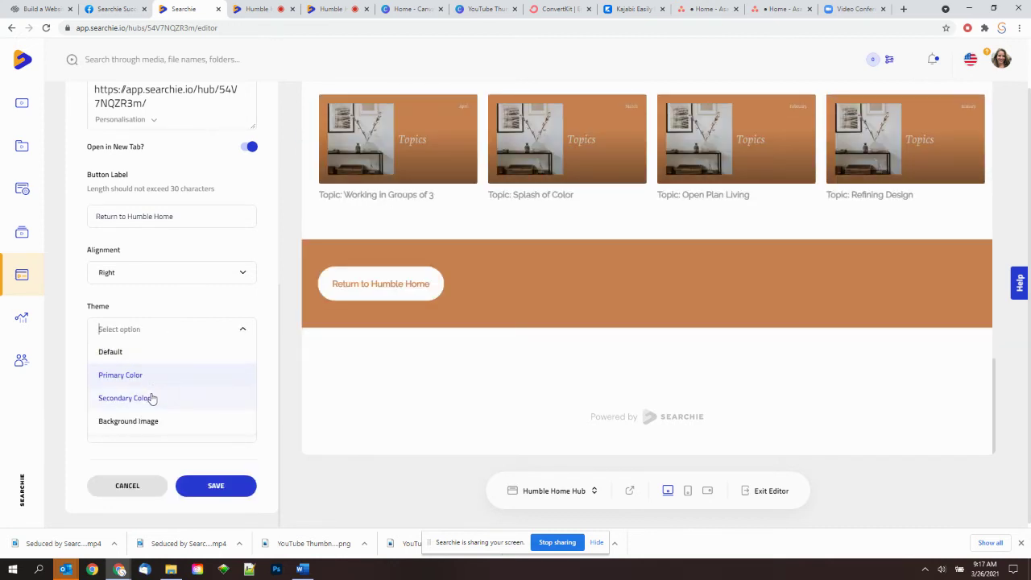
{"action": "left_click", "coordinate": [151, 399]}
{"action": "left_click", "coordinate": [181, 335]}
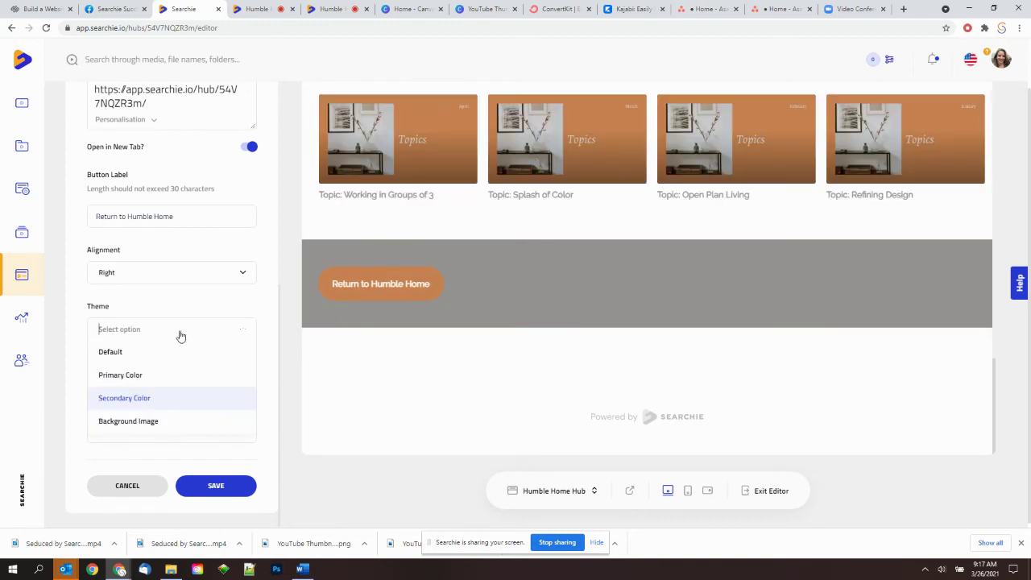
{"action": "left_click", "coordinate": [170, 357]}
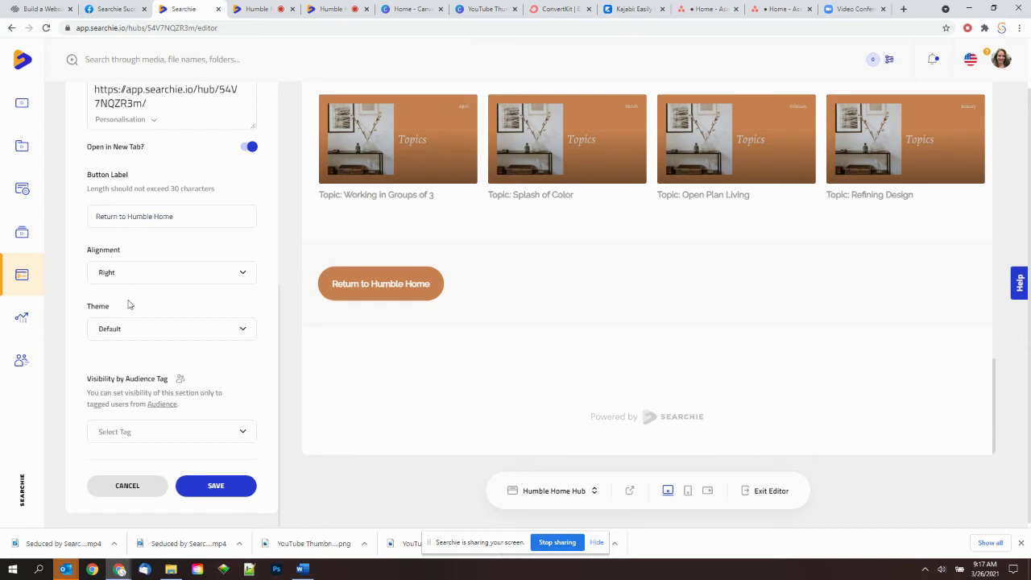
{"action": "left_click", "coordinate": [197, 487]}
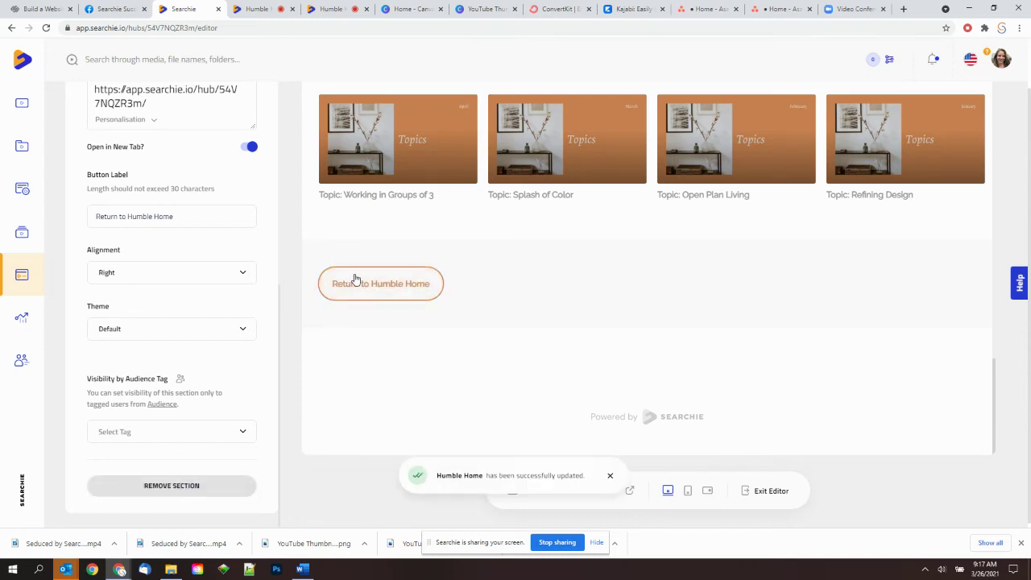
Review the section's external link and test the Return to Humble Home link on the live membership page
{"action": "scroll", "coordinate": [194, 161], "scroll_direction": "up", "scroll_amount": 3}
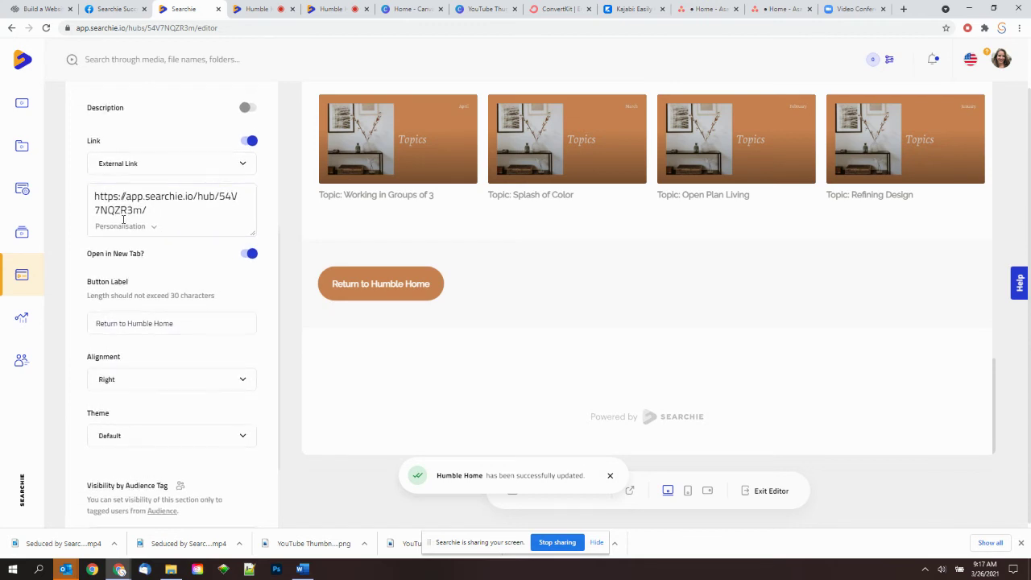
{"action": "left_click", "coordinate": [248, 9]}
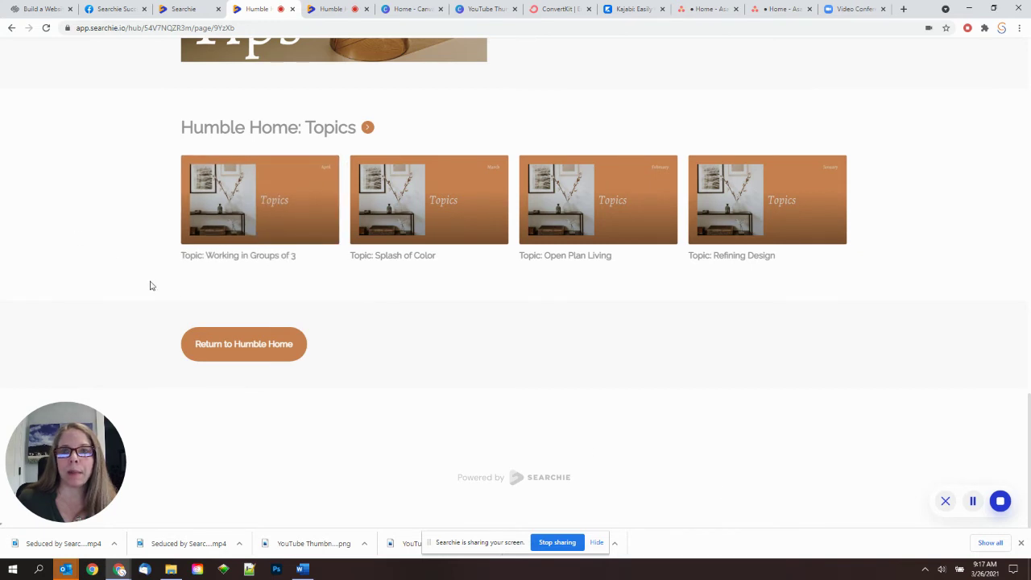
{"action": "left_click", "coordinate": [243, 344]}
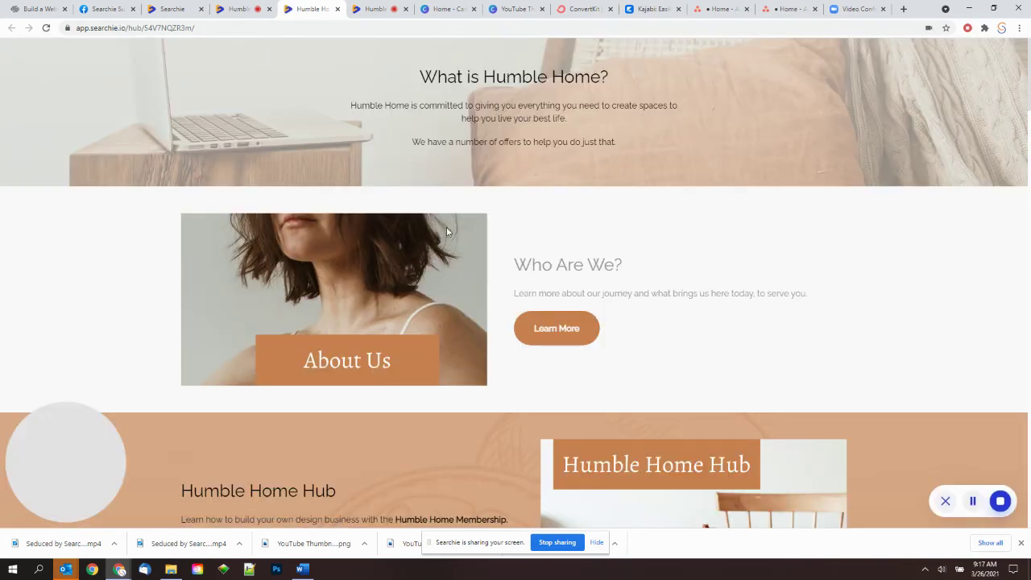
{"action": "left_click_drag", "start_coordinate": [211, 28], "coordinate": [71, 25]}
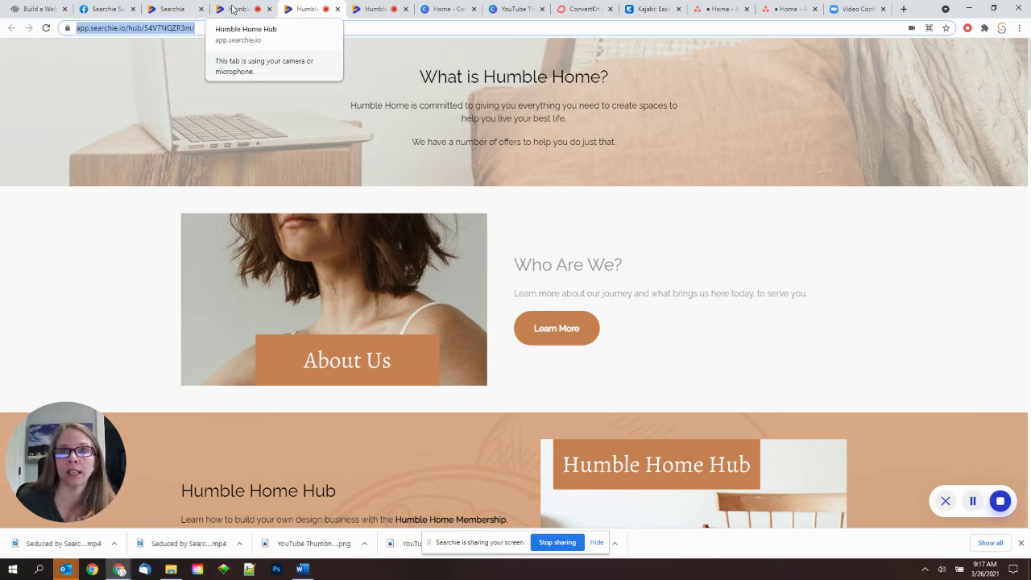
{"action": "left_click", "coordinate": [174, 8]}
{"action": "left_click", "coordinate": [179, 204]}
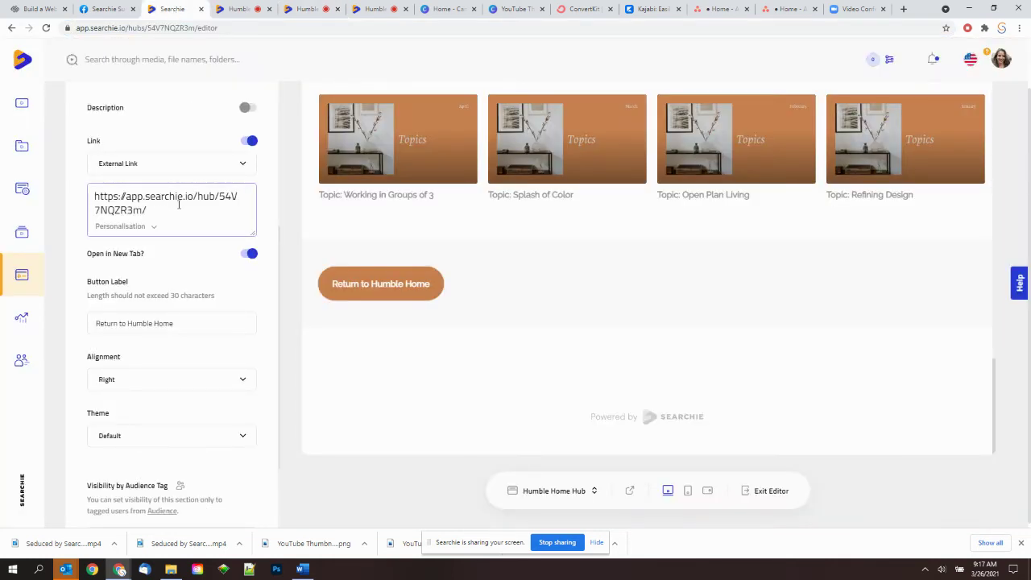
{"action": "left_click_drag", "start_coordinate": [158, 208], "coordinate": [90, 191]}
{"action": "key", "text": "ctrl+c"}
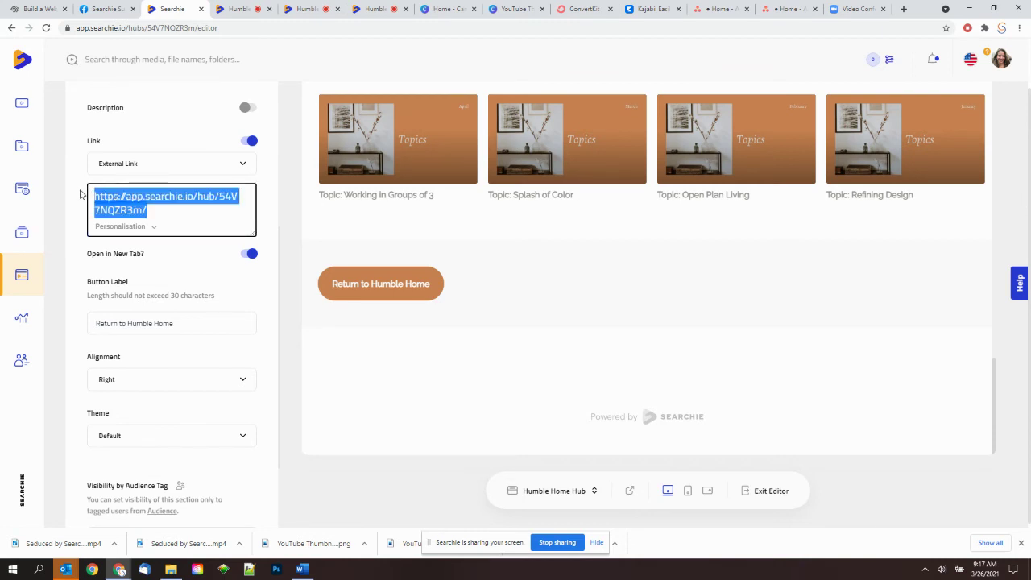
{"action": "key", "text": "BackSpace"}
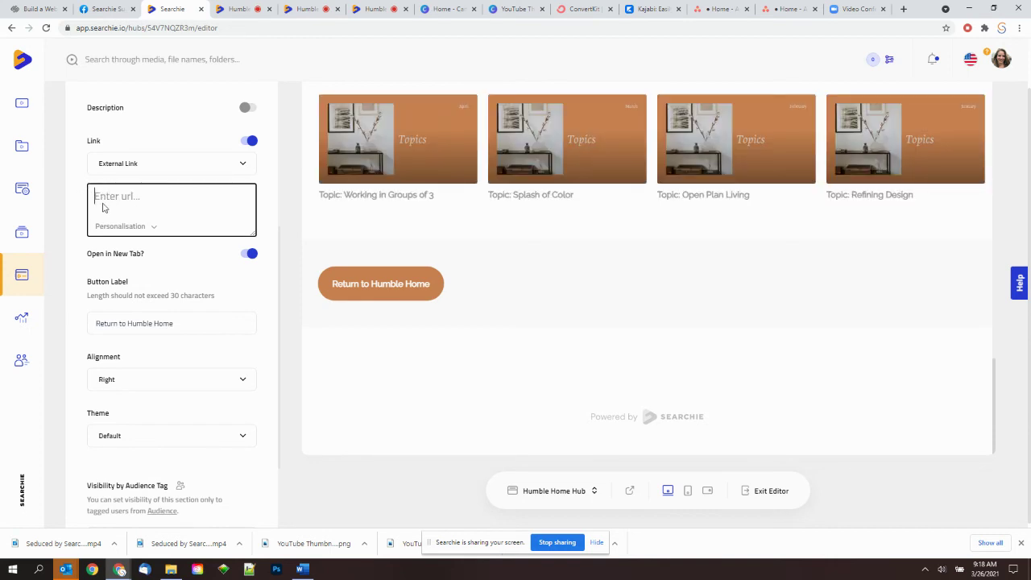
{"action": "key", "text": "ctrl+v"}
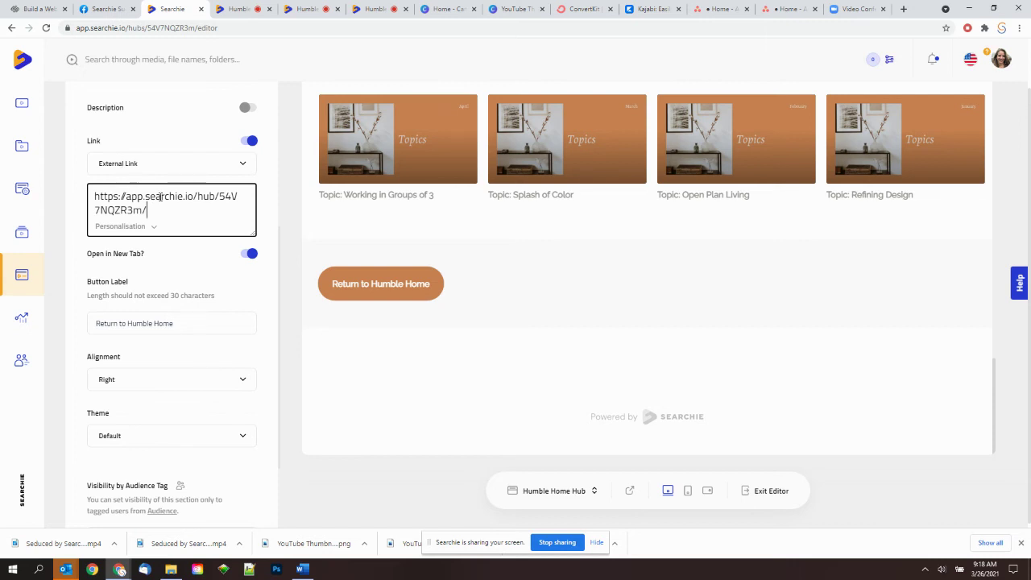
Clear the Call to Action's external link again and paste the same hub address back in
{"action": "key", "text": "ctrl+a"}
{"action": "key", "text": "ctrl+c"}
{"action": "key", "text": "BackSpace"}
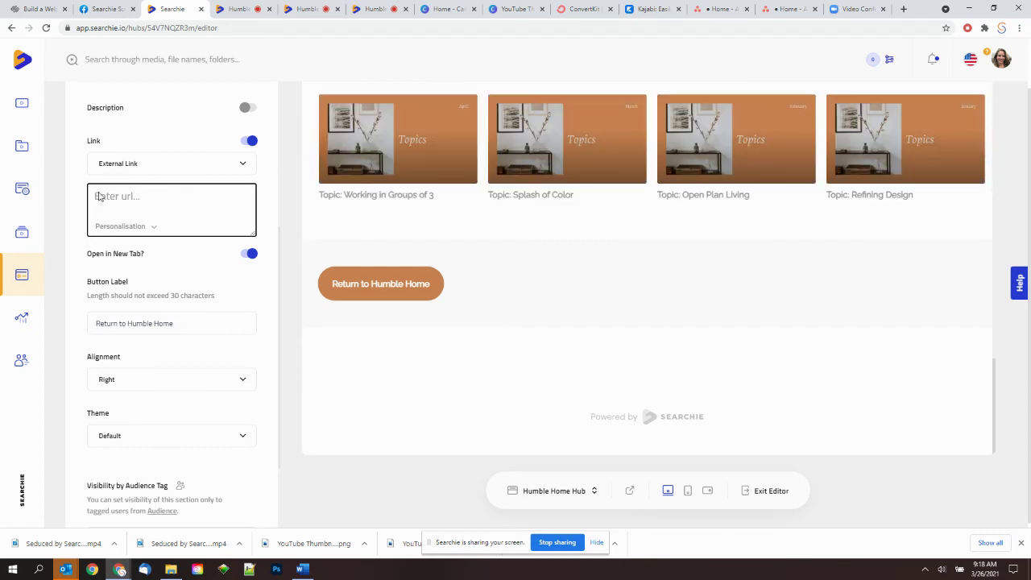
{"action": "key", "text": "ctrl+v"}
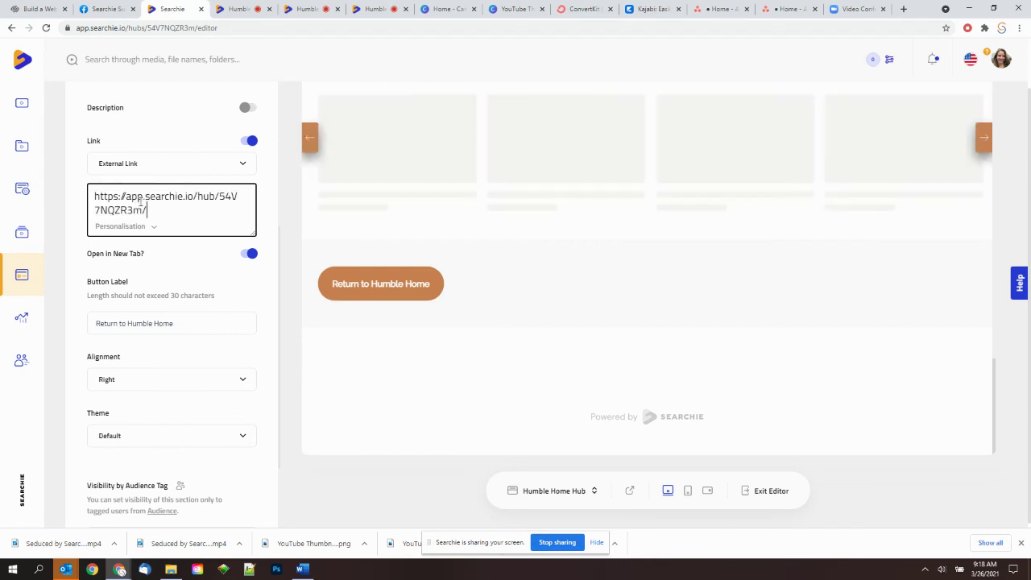
Review the Call to Action section's settings from its type to audience visibility, and return to the live Humble Home Hub page
{"action": "scroll", "coordinate": [149, 213], "scroll_direction": "down", "scroll_amount": 2}
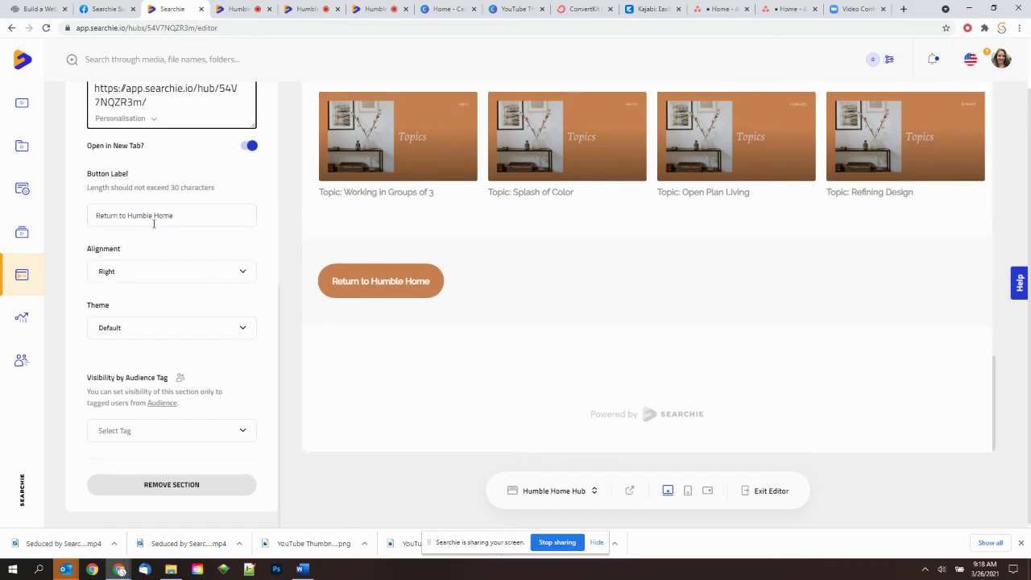
{"action": "scroll", "coordinate": [172, 262], "scroll_direction": "up", "scroll_amount": 5}
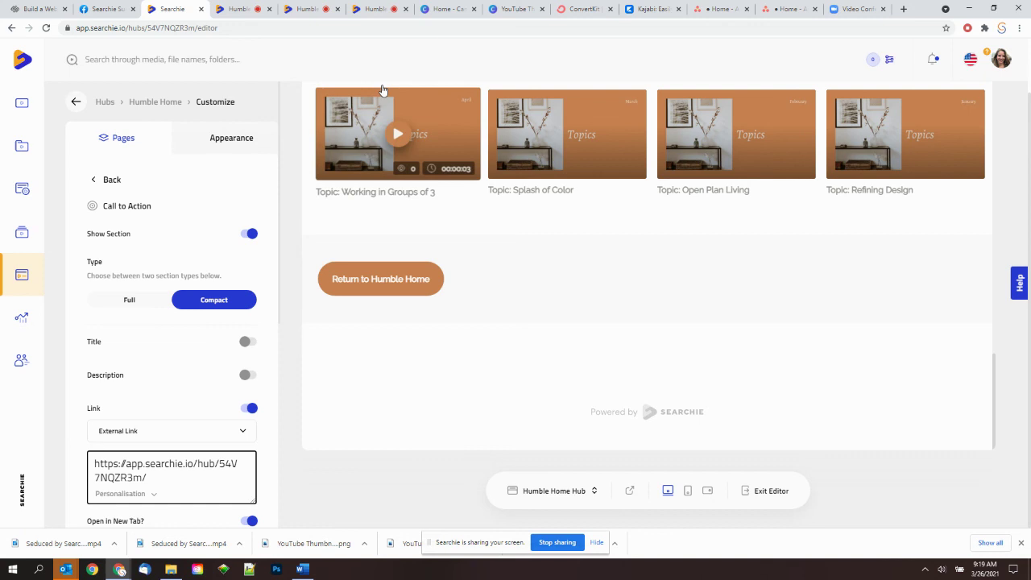
{"action": "left_click", "coordinate": [232, 11]}
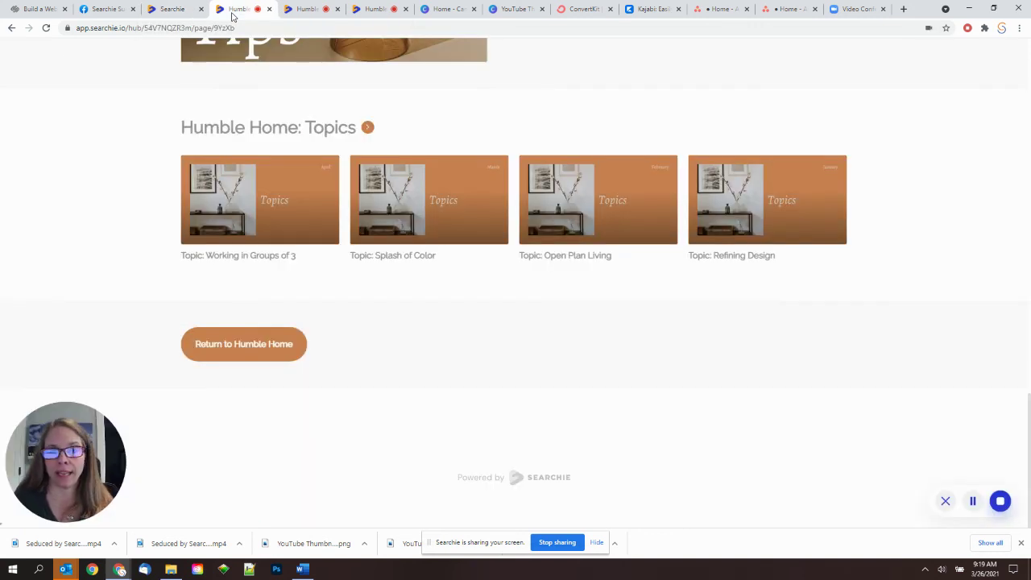